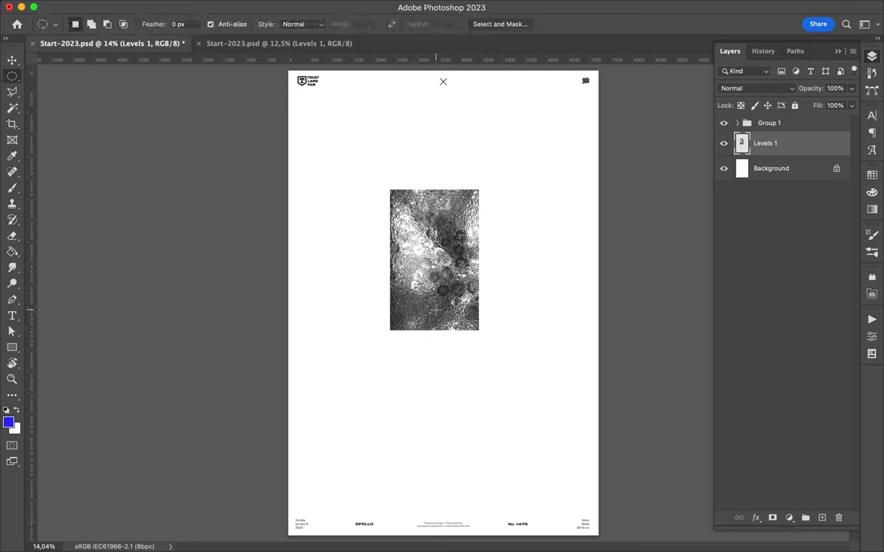
Place the circular bubble image and position it below the textured rectangle
key(ctrl+t)
key(v)
drag(505, 418, 483, 407)
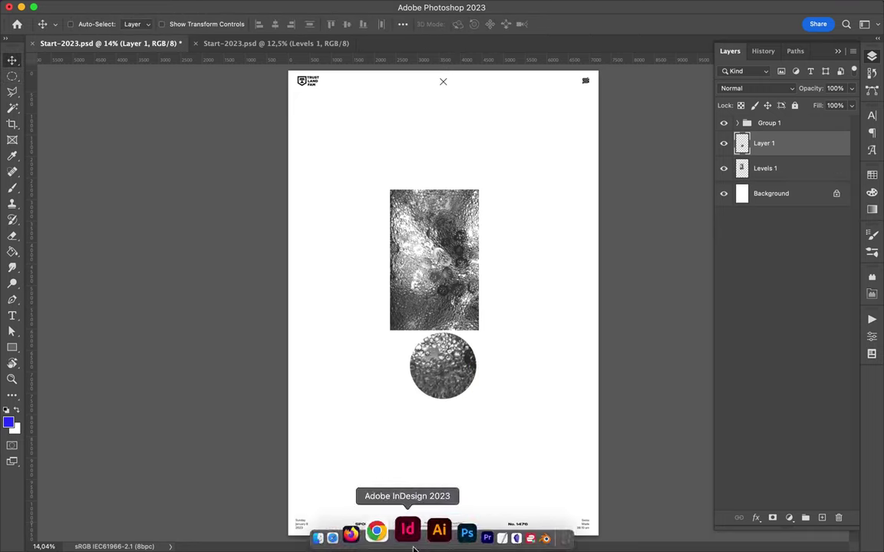
Liquify the bubble with Forward Warp into a long S-shaped swirl, then apply it
click(290, 7)
click(307, 116)
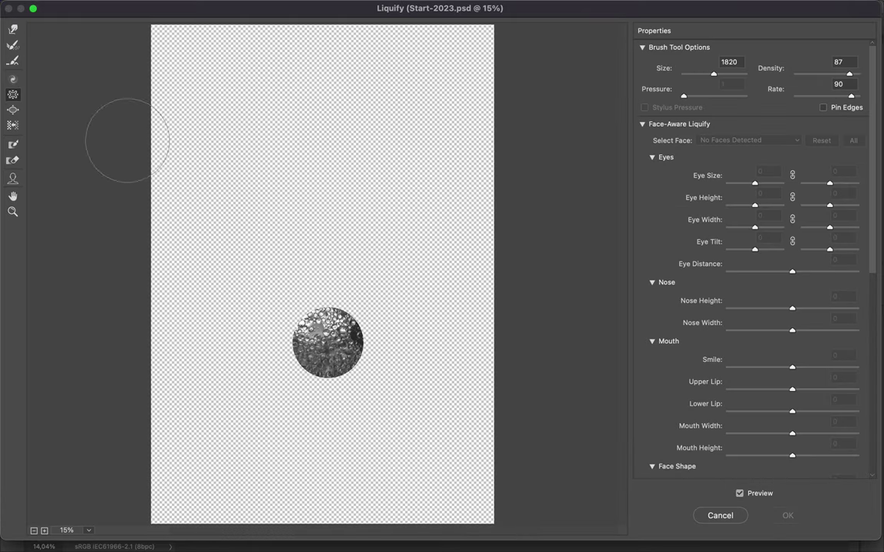
mouse_move(342, 308)
mouse_down()
mouse_move(269, 179)
mouse_move(243, 70)
mouse_up()
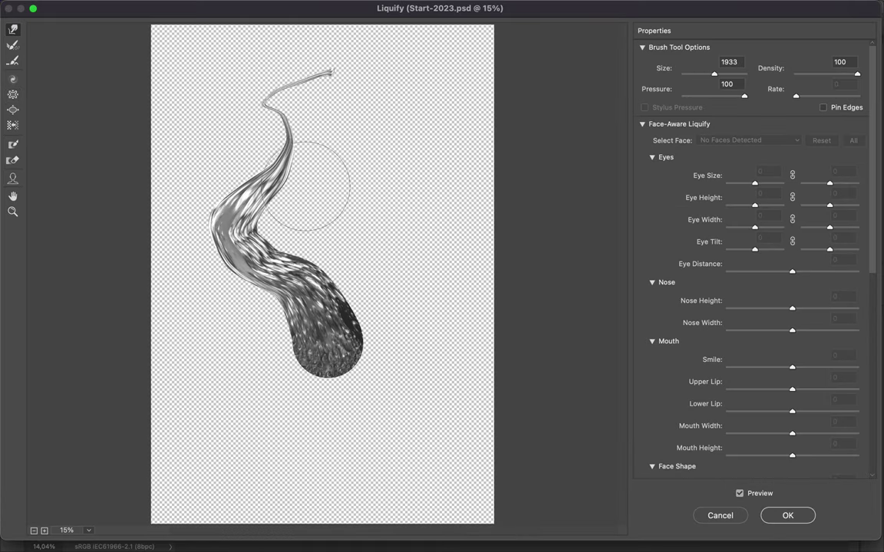
mouse_move(326, 329)
mouse_down()
mouse_move(230, 453)
mouse_move(310, 272)
mouse_move(253, 146)
mouse_up()
key(super+z)
key(super+z)
mouse_move(342, 295)
mouse_down()
mouse_move(375, 370)
mouse_move(296, 489)
mouse_up()
mouse_move(253, 238)
mouse_down()
mouse_move(230, 211)
mouse_move(268, 83)
mouse_move(351, 335)
mouse_move(241, 315)
mouse_move(250, 303)
mouse_up()
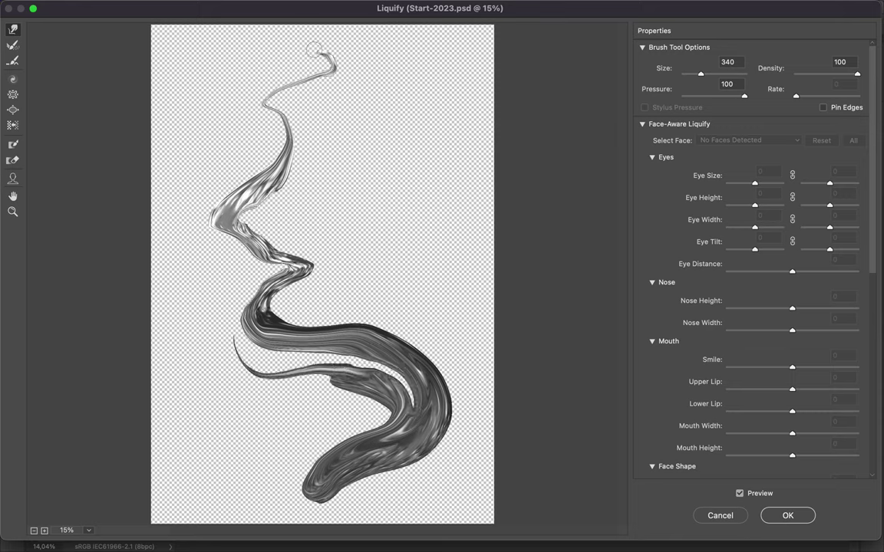
key(Return)
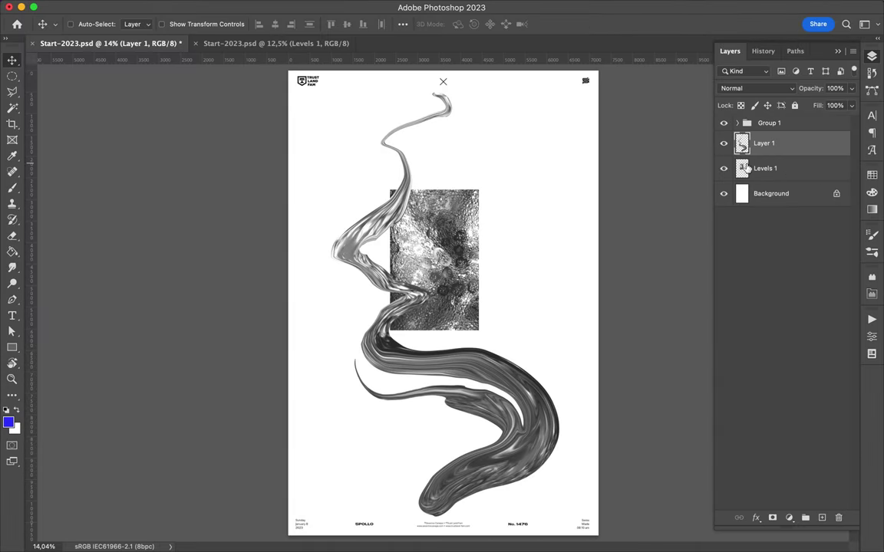
Hide Levels 1 and paint soft blue blobs at the bottom and upper left on a new layer
click(724, 168)
click(821, 518)
key(b)
mouse_move(473, 466)
mouse_down()
mouse_move(483, 460)
mouse_move(426, 506)
mouse_up()
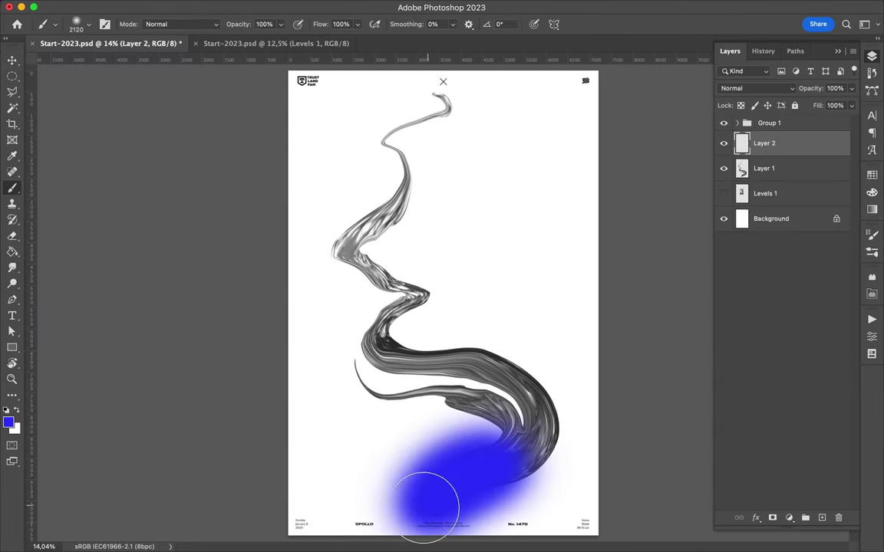
drag(341, 276, 345, 214)
Paint yellow (ffff00) strokes across the middle of the swirl
right_click(474, 213)
click(8, 421)
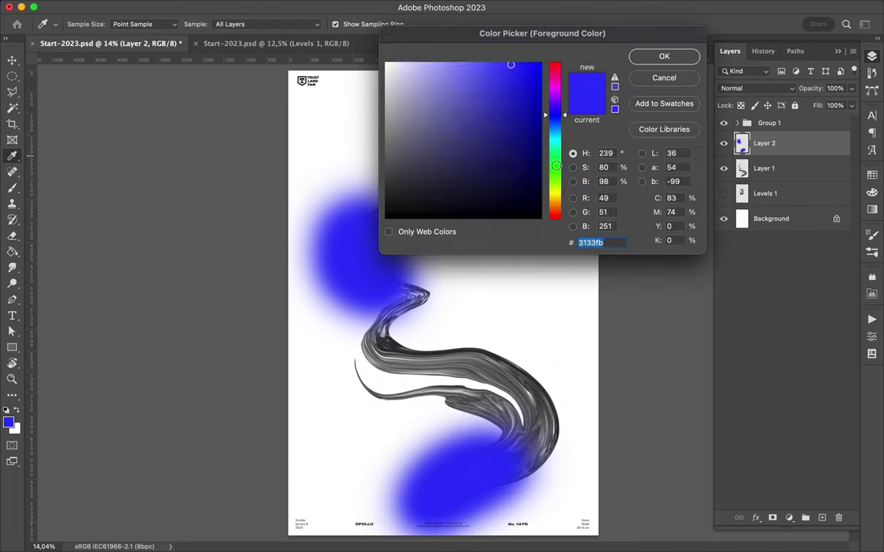
text(ffff00)
key(Return)
drag(403, 285, 415, 300)
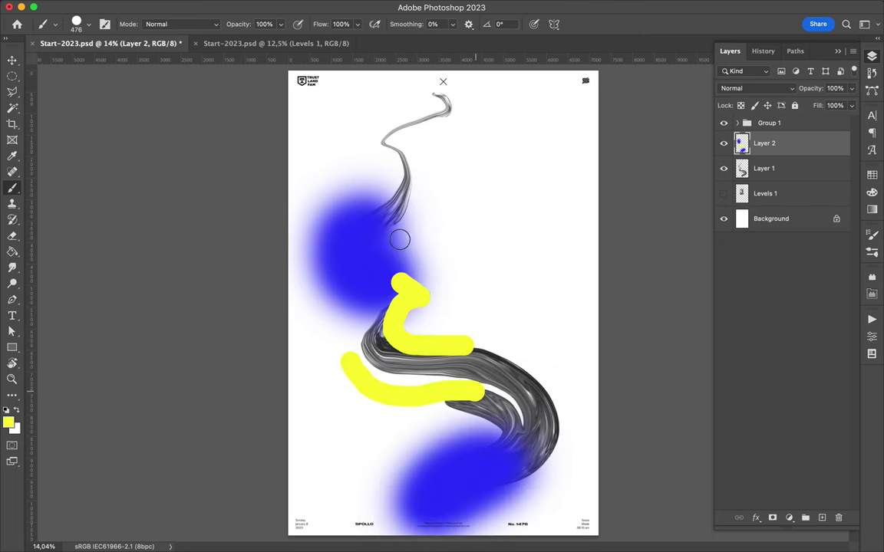
Switch the paint colour to pink ff0066, then to green 00ff00
click(9, 421)
text(ff0066)
key(Return)
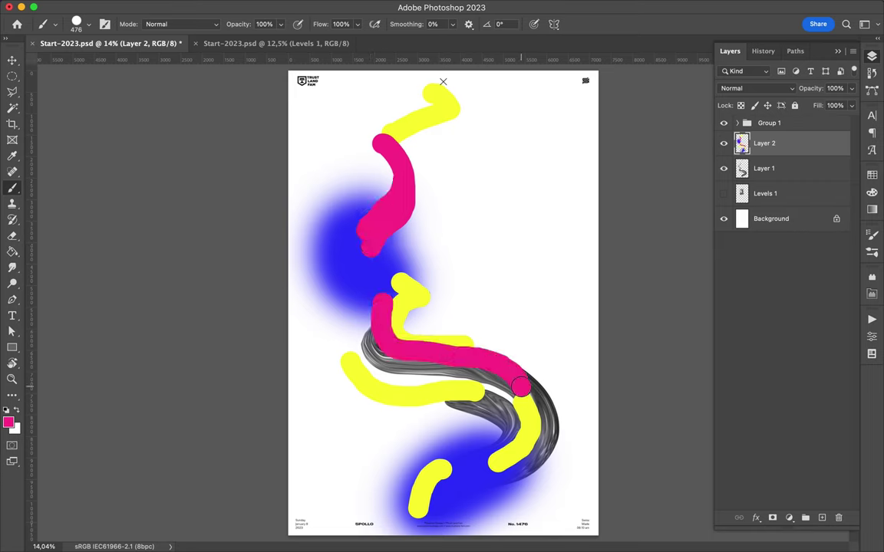
click(9, 421)
text(00ff00)
key(Return)
Keep the paint layer above the silver swirl, with brush size 188 and blue paint
drag(801, 168, 767, 138)
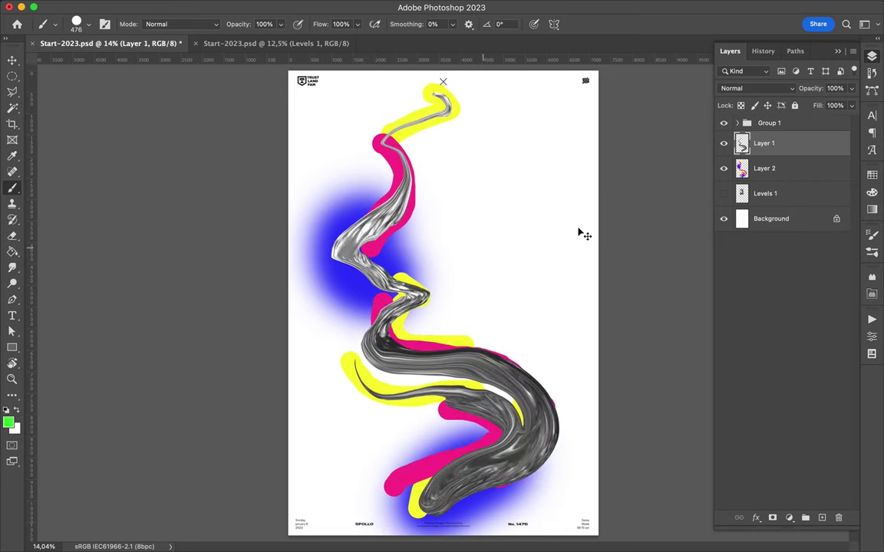
key(alt+bracketleft)
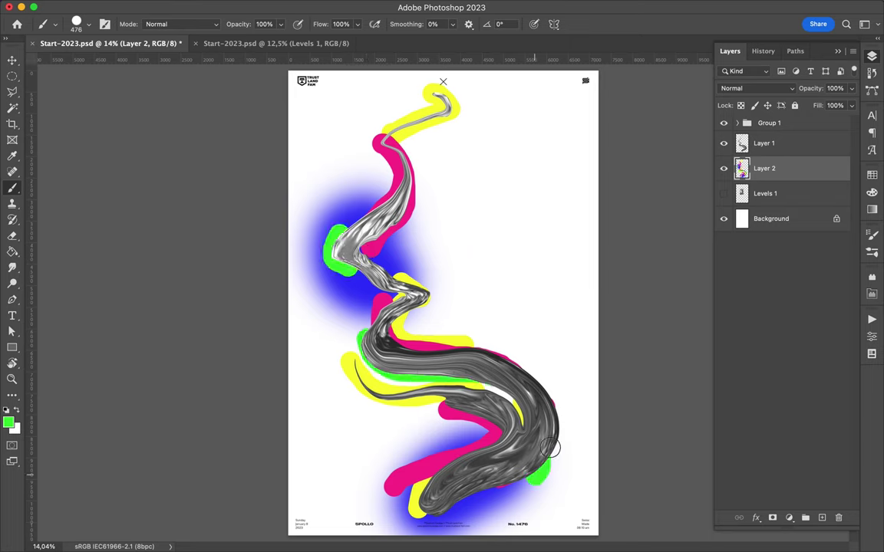
drag(764, 168, 765, 143)
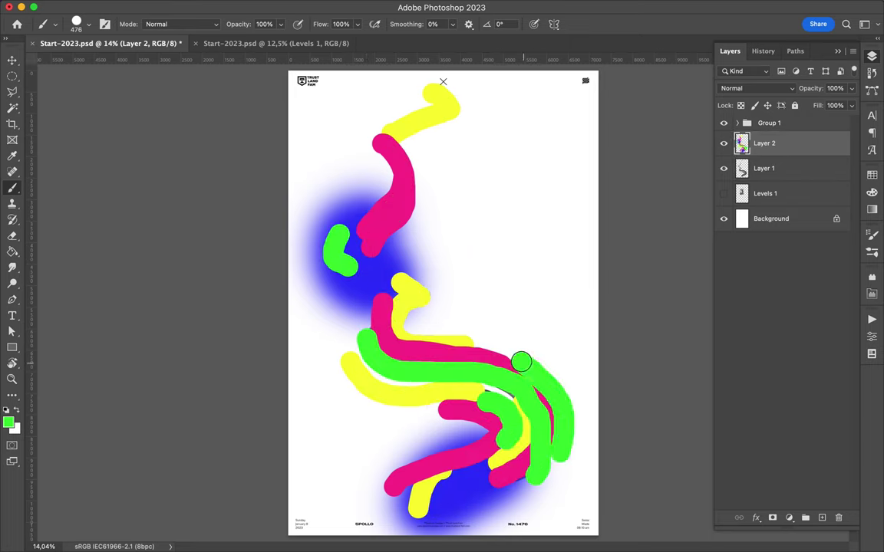
right_click(492, 381)
click(748, 203)
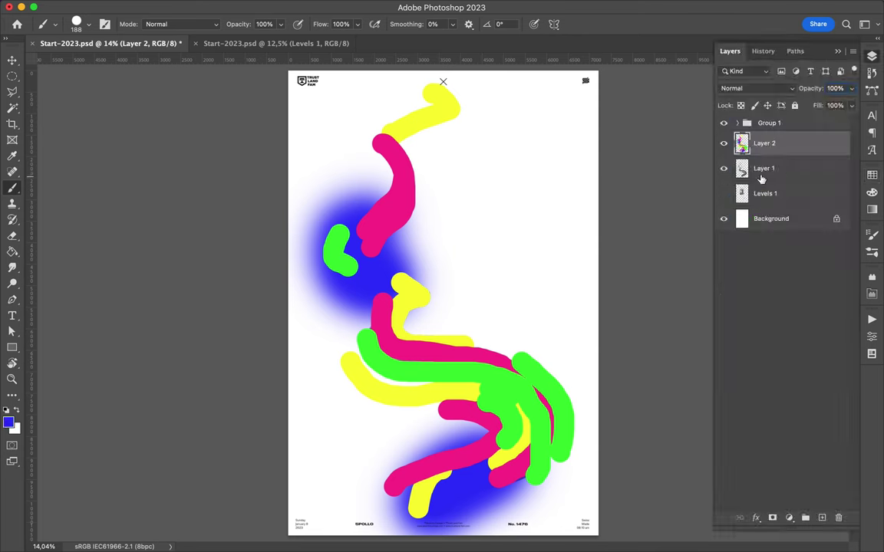
drag(764, 168, 764, 142)
key(ctrl+z)
key(ctrl+z)
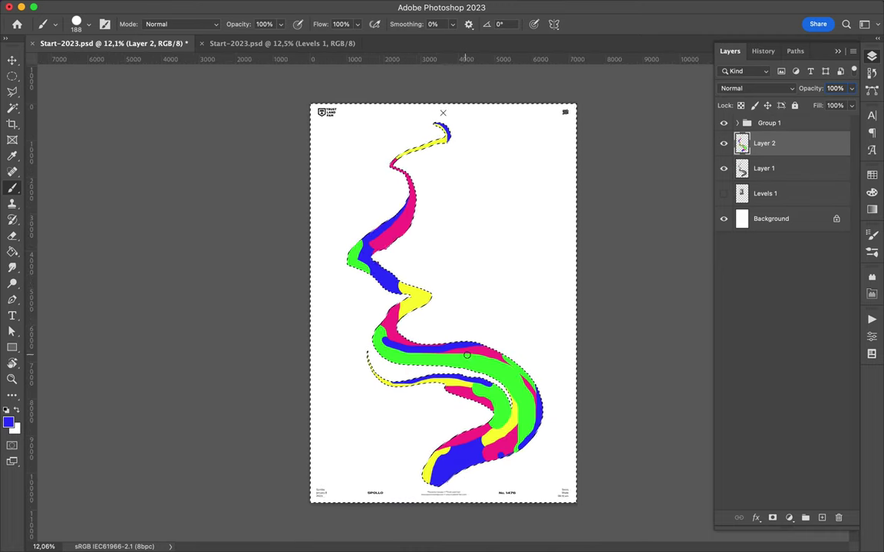
Paint a blue stroke and yellow dashes along the swirl's lower, middle and upper bands
drag(474, 352, 524, 377)
right_click(525, 383)
key(Escape)
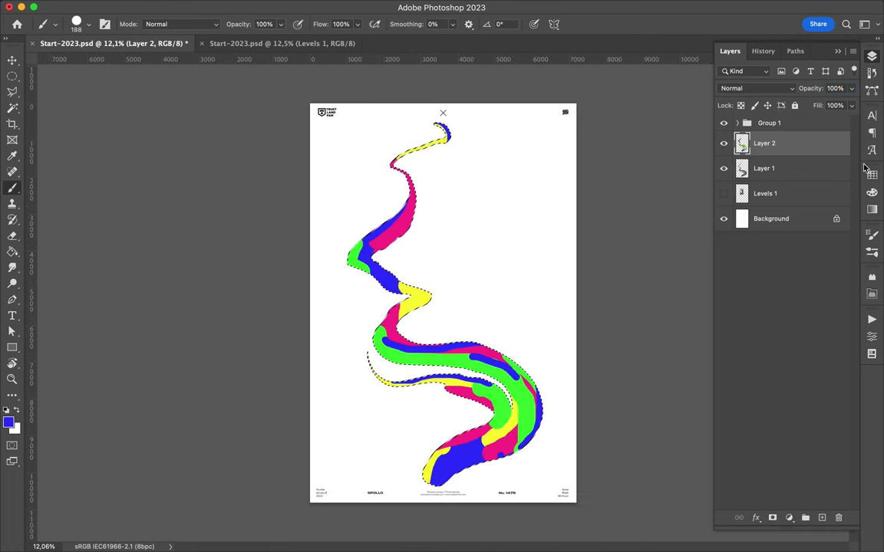
drag(479, 457, 460, 461)
drag(429, 355, 491, 360)
drag(386, 336, 396, 341)
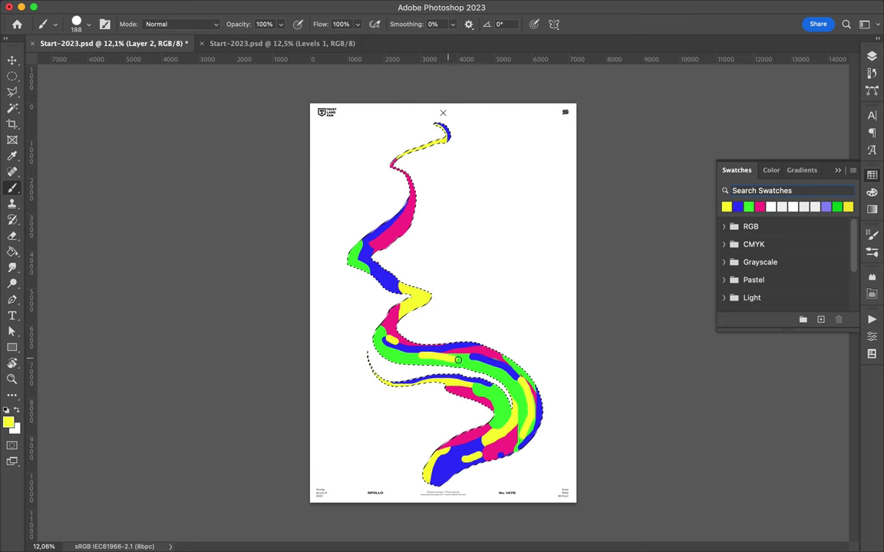
drag(370, 244, 393, 226)
Clear the swirl-shaped selection and bring the Layers panel back into view
key(F7)
key(m)
key(ctrl+d)
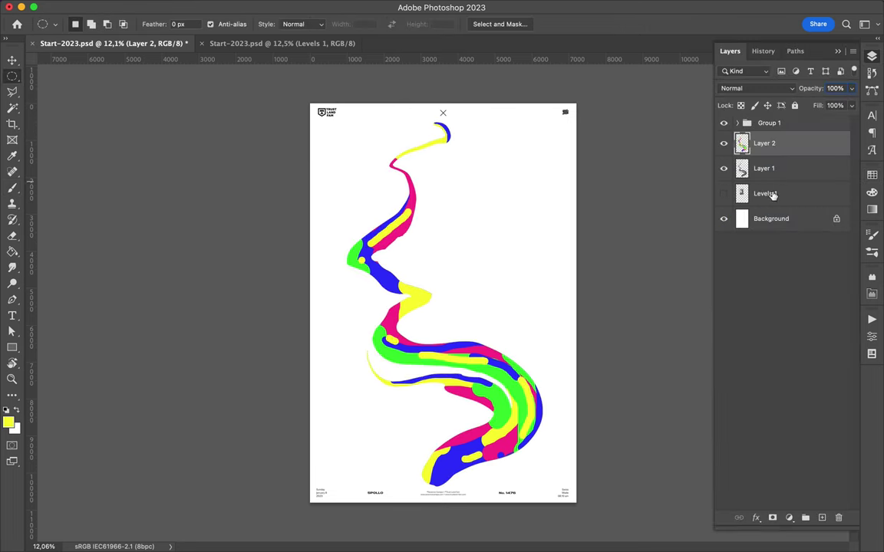
click(286, 8)
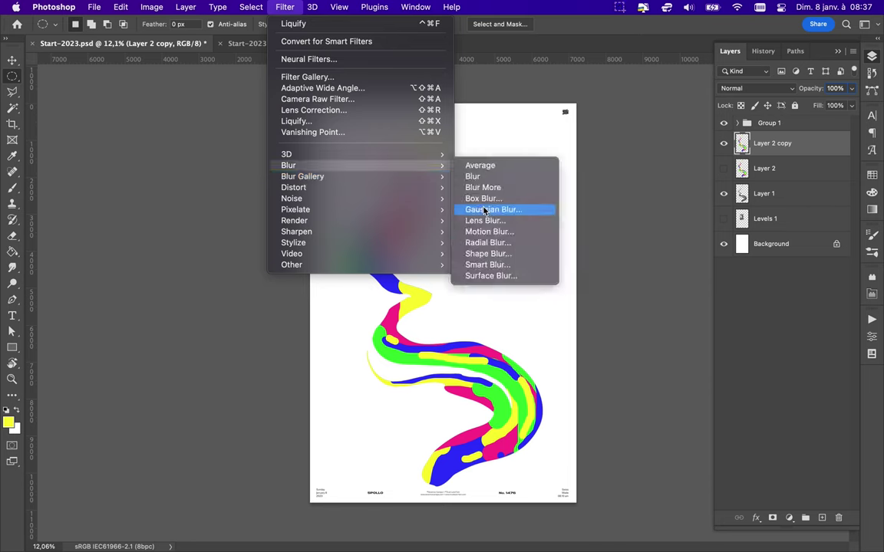
Heavily Gaussian-blur the paint copy and blend it with Linear Dodge (Add)
click(479, 209)
drag(694, 247, 719, 252)
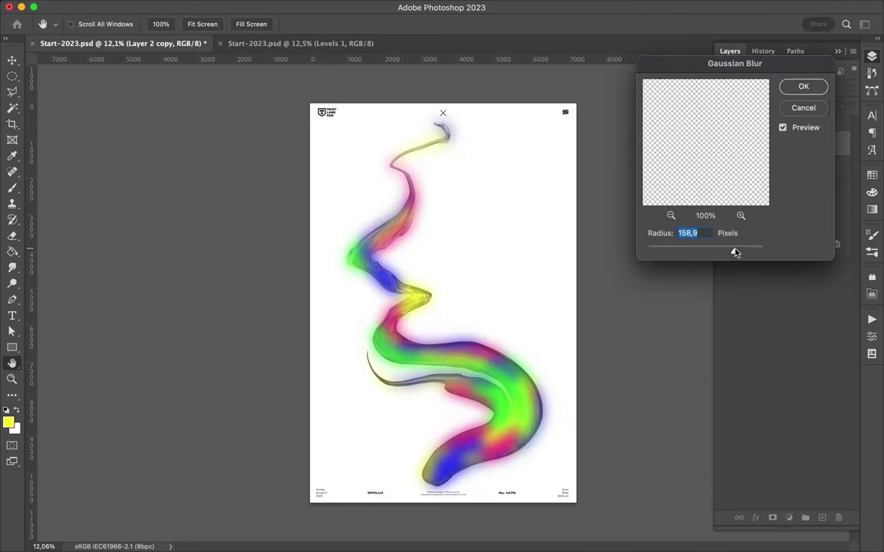
click(803, 86)
click(738, 88)
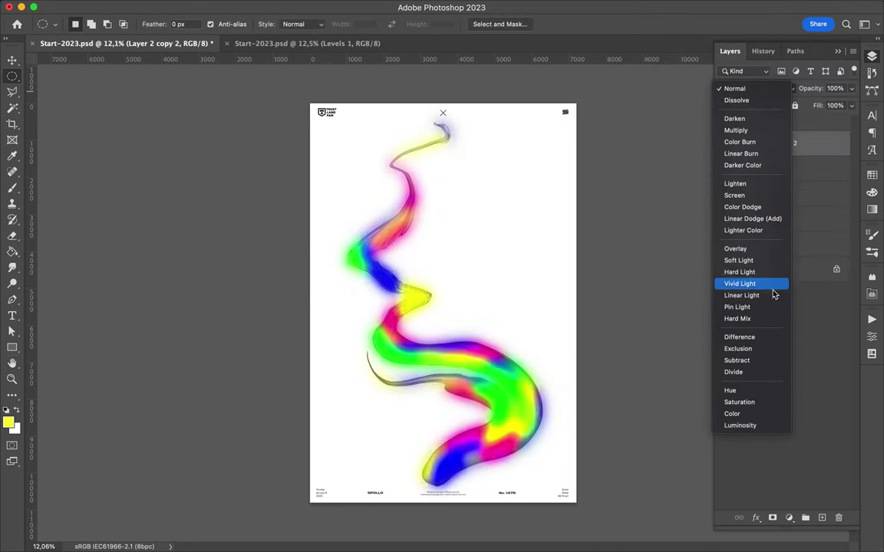
click(765, 219)
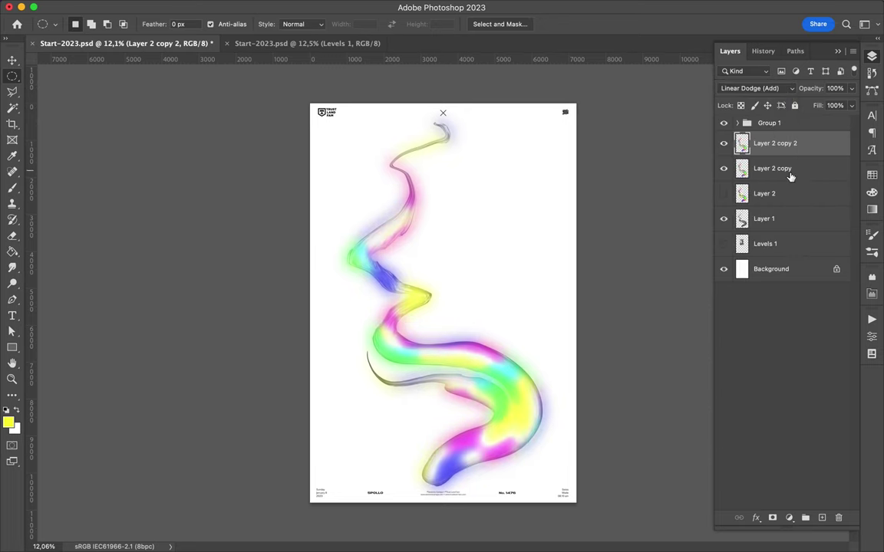
Duplicate the blurred copy and silver swirl, set the silver copy to Luminosity, and raise Layer 2 copy 3
drag(775, 145, 776, 158)
click(781, 198)
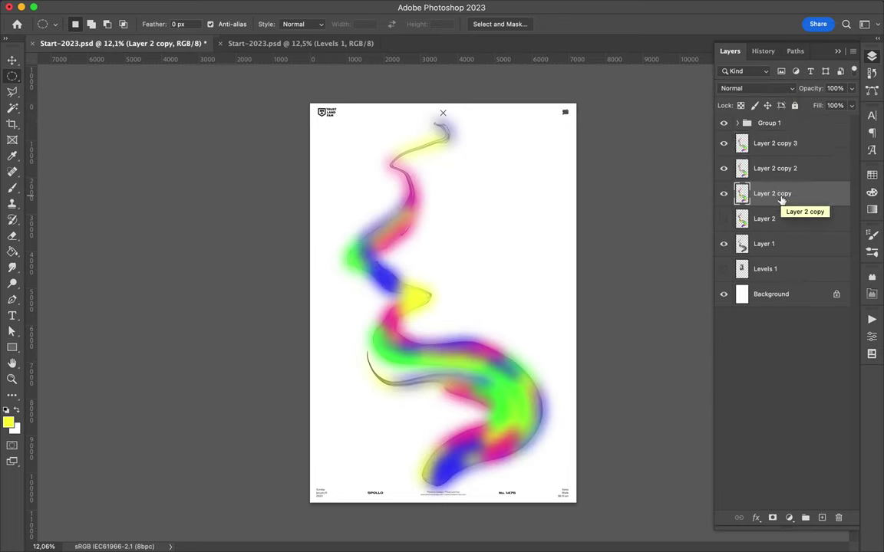
click(775, 222)
key(ctrl+j)
click(755, 88)
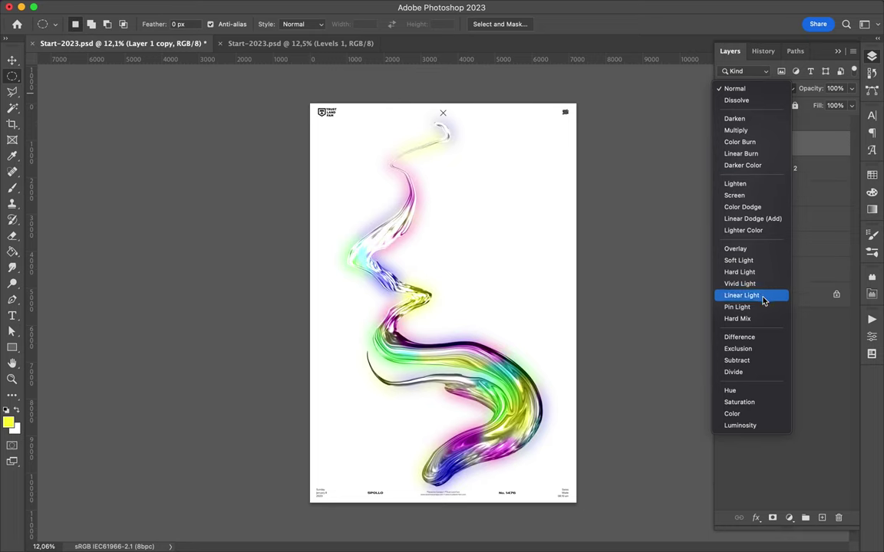
click(766, 426)
drag(756, 175, 760, 144)
click(755, 88)
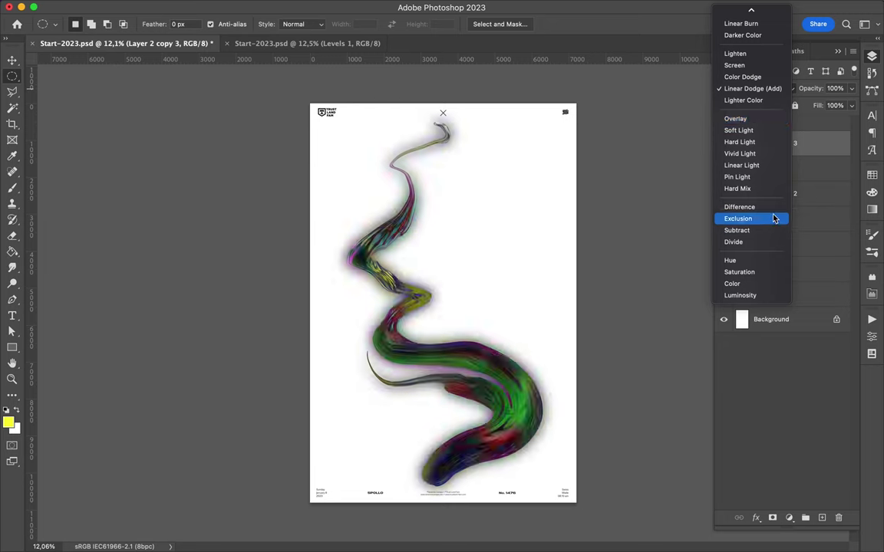
Add a Screen-blended Layer 1 copy at the top and start a shape at the lower left
double_click(798, 167)
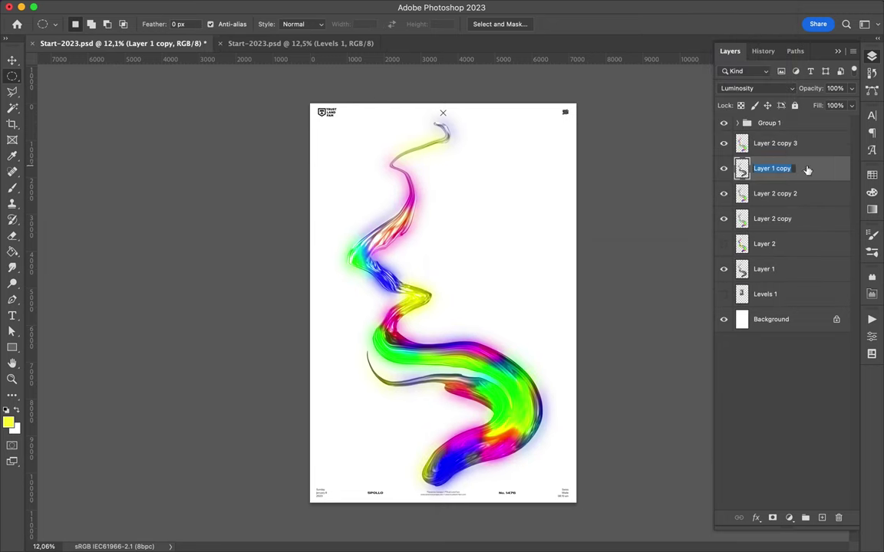
drag(801, 168, 759, 138)
click(755, 89)
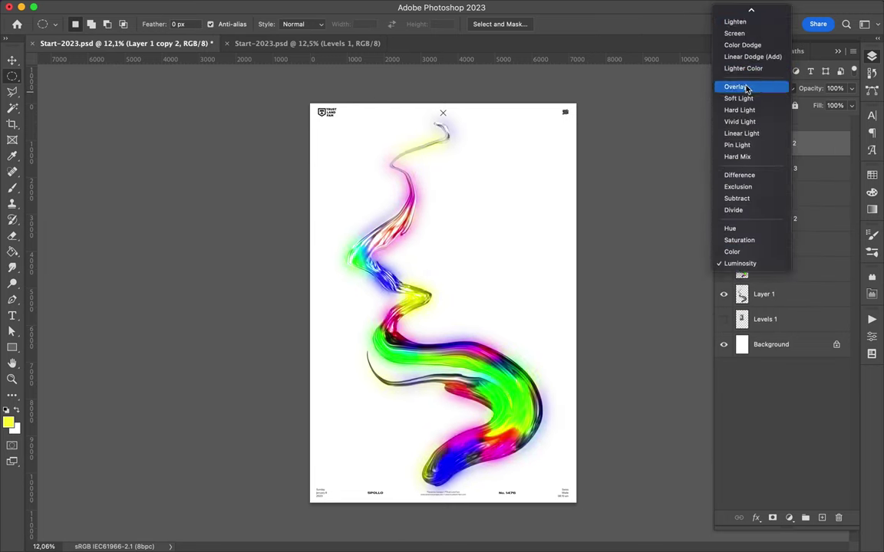
click(751, 120)
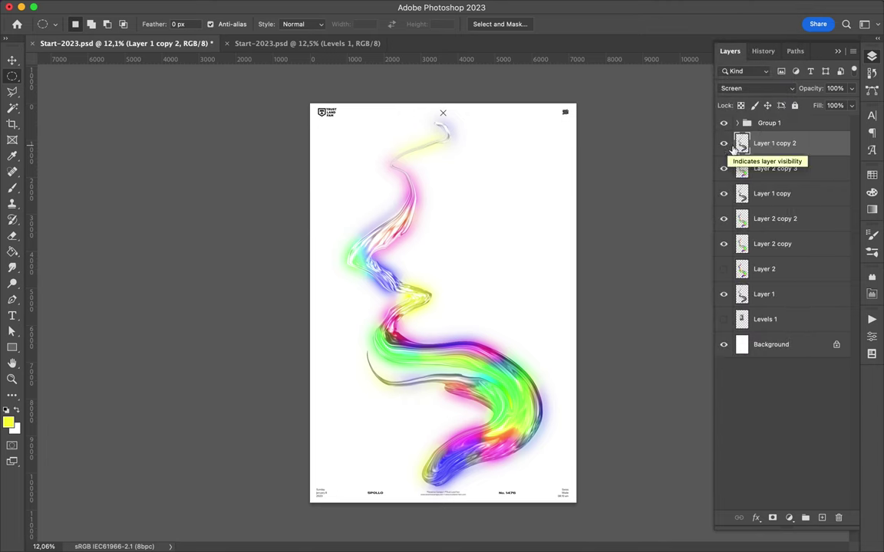
key(p)
click(302, 483)
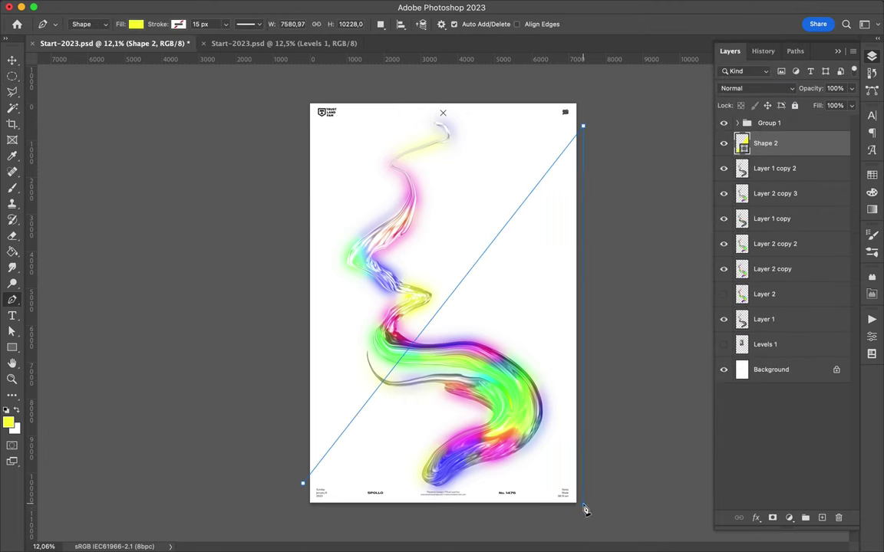
Finish the light grey diagonal triangle and move it below the swirl layers
click(583, 510)
key(a)
click(182, 24)
click(253, 40)
click(664, 53)
key(v)
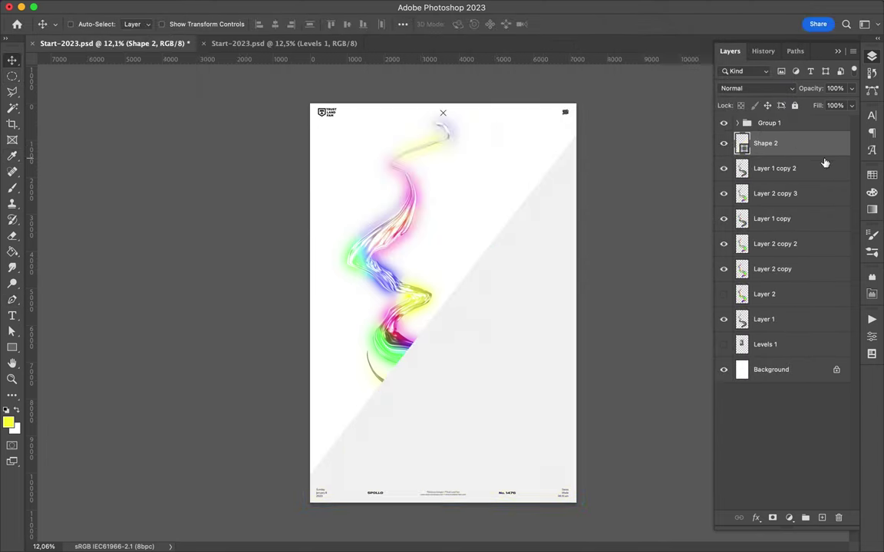
drag(824, 146, 797, 331)
Duplicate swirl layers into Layer 1 copy 3 and an Overlay-blended Layer 2 copy 4
key(a)
key(v)
click(767, 143)
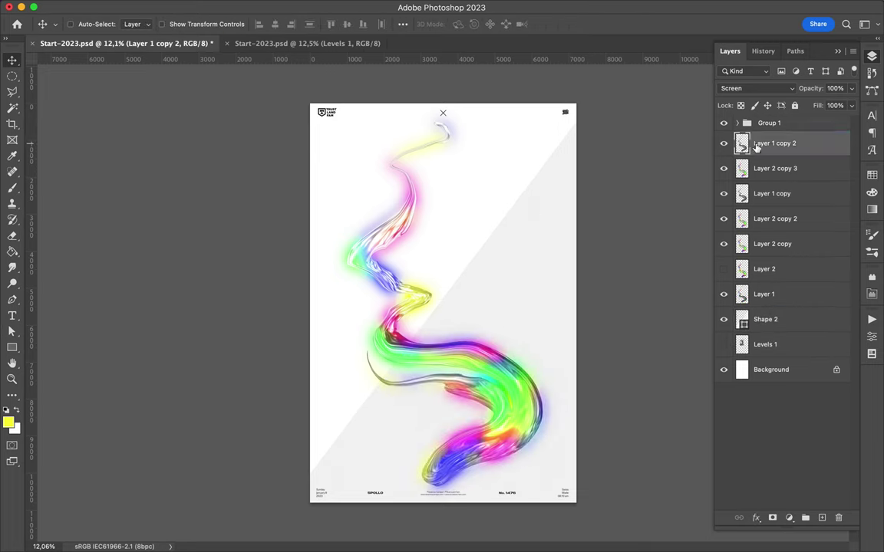
key(ctrl+j)
click(755, 88)
click(685, 166)
click(774, 193)
key(ctrl+j)
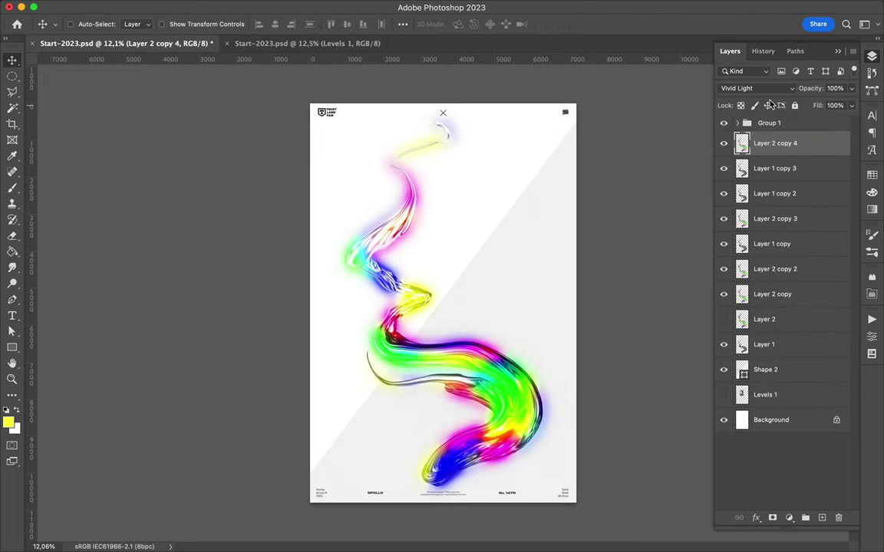
click(755, 89)
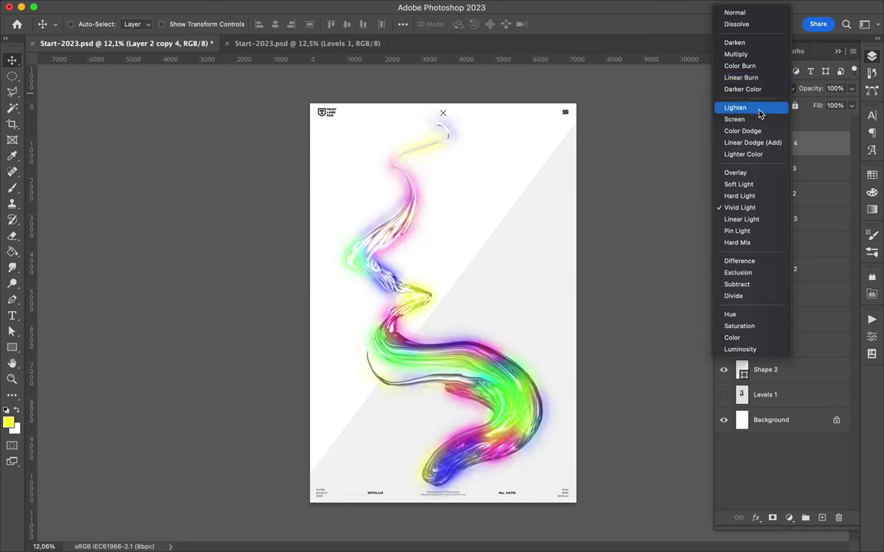
click(770, 177)
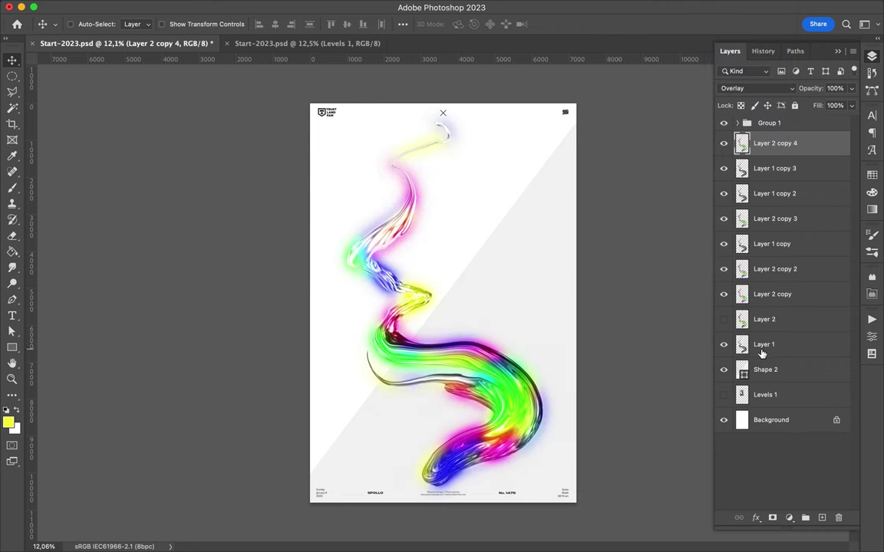
On a new layer beneath Layer 1, fill the swirl stroke selection with dark navy
click(764, 344)
ctrl+click(822, 518)
click(8, 421)
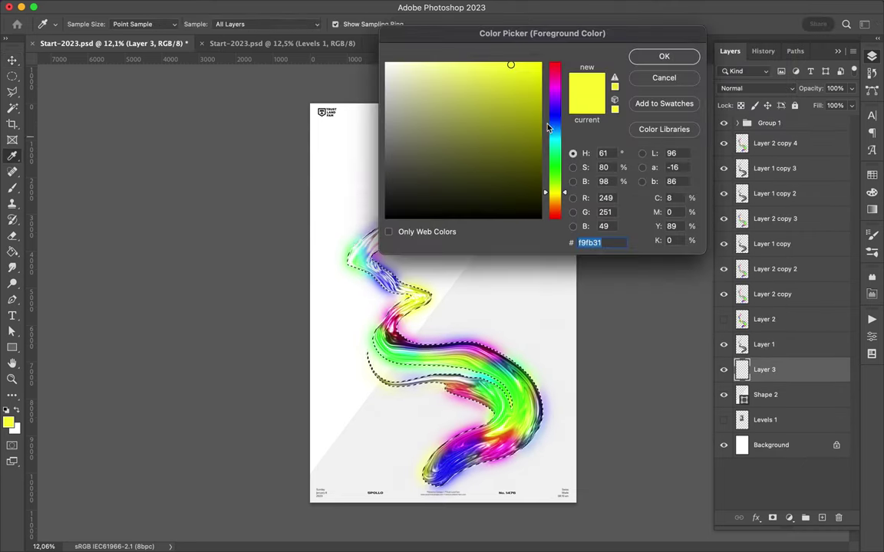
click(514, 170)
click(663, 56)
key(g)
click(460, 360)
key(ctrl+d)
Gaussian-blur the navy layer at 150, warp it into a soft shadow, and save
click(283, 7)
mouse_move(289, 165)
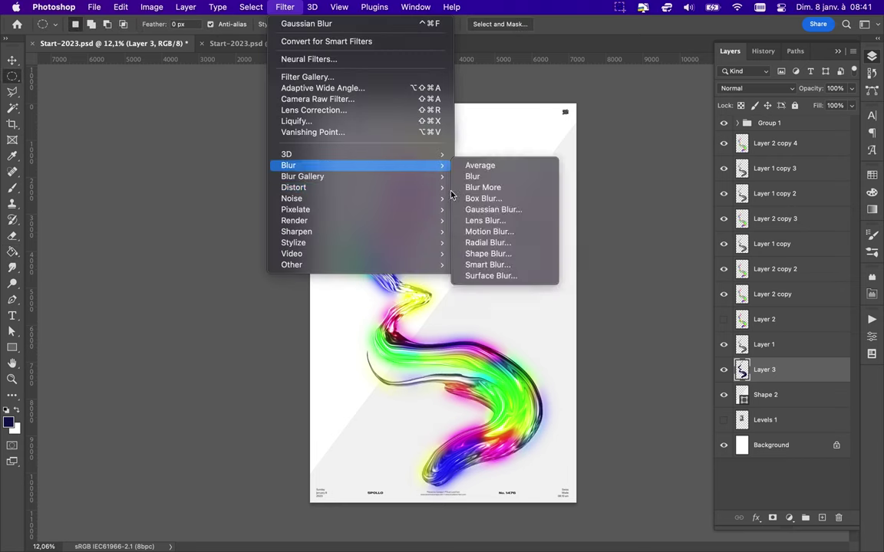
click(493, 229)
click(797, 86)
key(ctrl+t)
click(563, 24)
drag(483, 341, 491, 315)
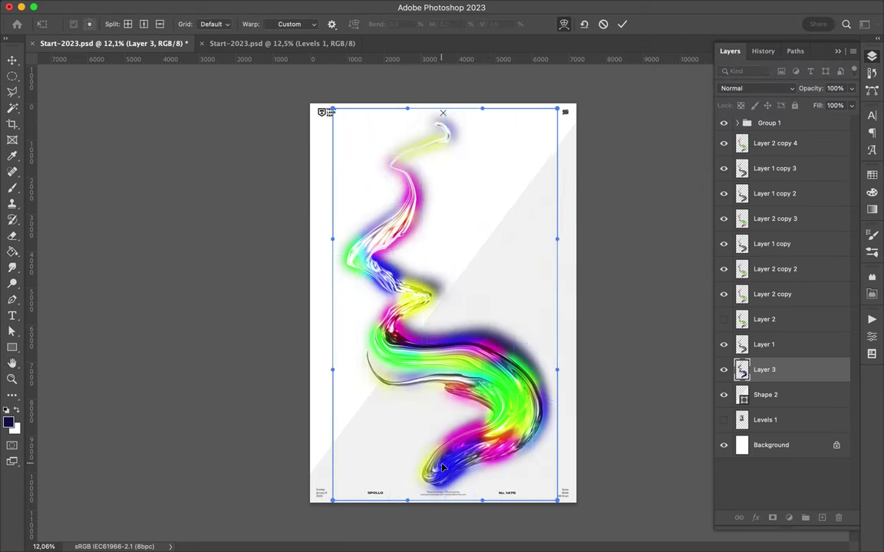
drag(491, 321, 410, 129)
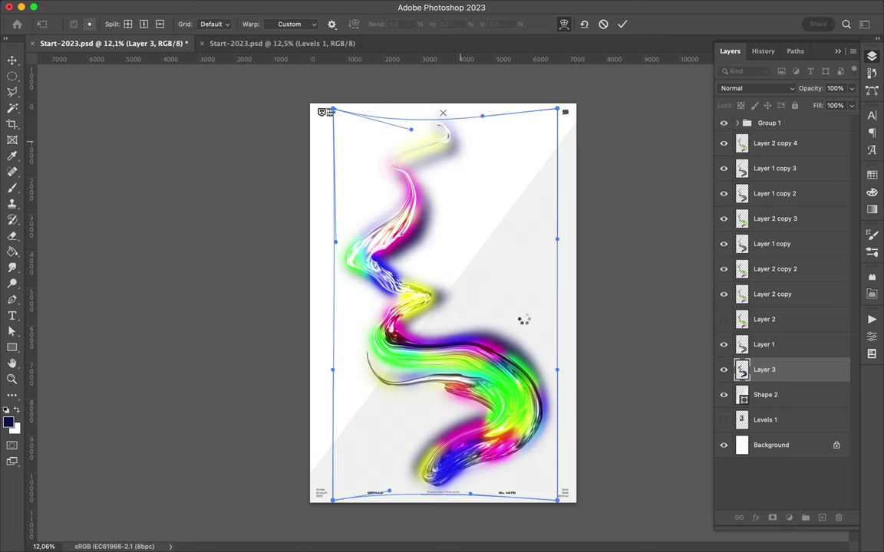
key(Return)
key(ctrl+s)
Group all the swirl and shadow layers with Ctrl+G
shift+click(769, 143)
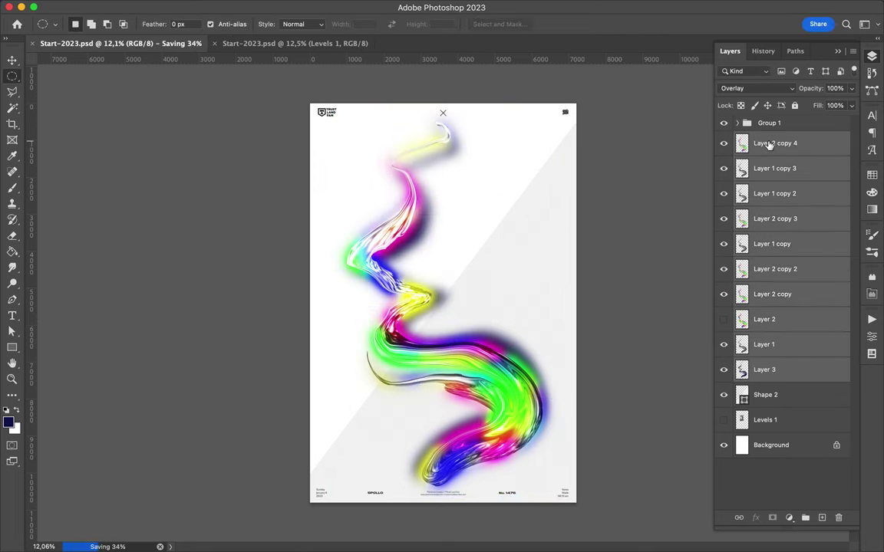
key(ctrl+g)
double_click(769, 138)
Rename the group, then add a LIQUID text title and move it up the poster
text(Shape)
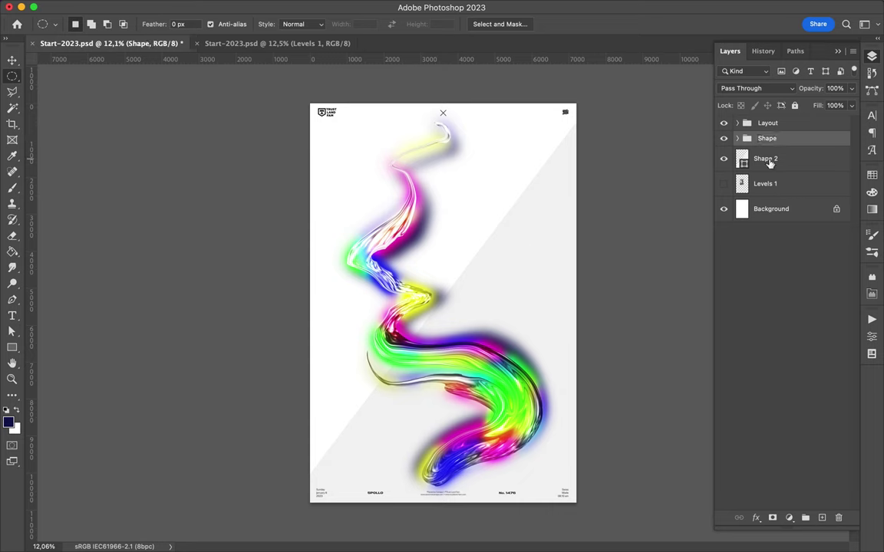
text(t)
click(464, 230)
text(LIQUID)
key(Escape)
key(ctrl+t)
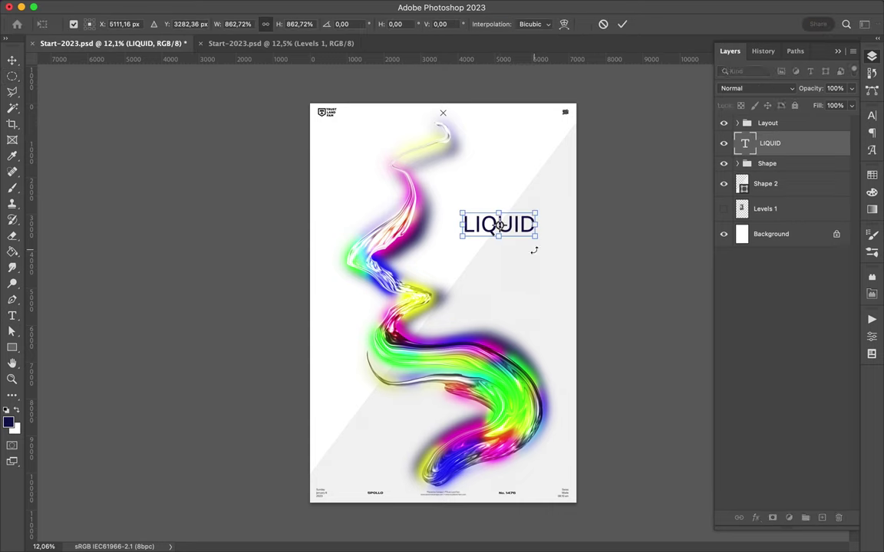
key(Return)
key(v)
drag(499, 222, 492, 186)
Set the LIQUID title's font to TT Travels Bold
click(871, 115)
click(797, 134)
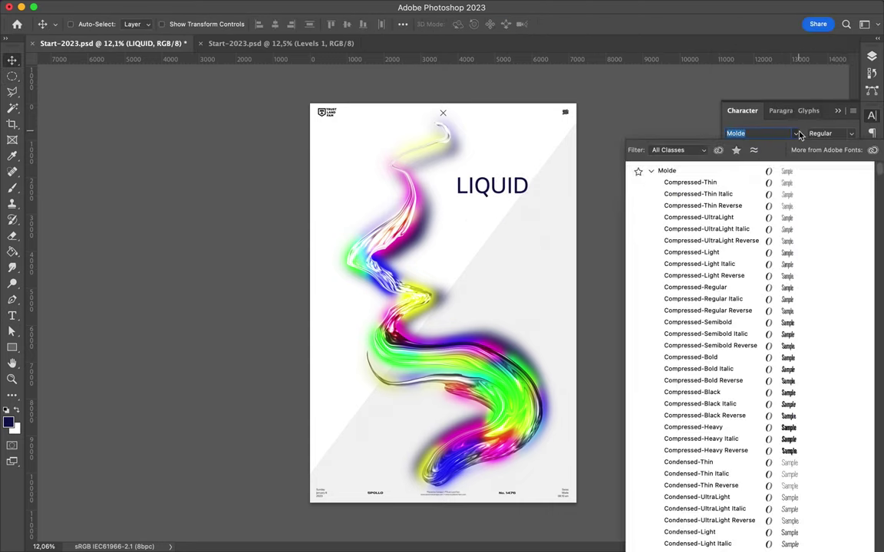
scroll(653, 172, down, 10)
scroll(700, 211, down, 15)
click(701, 211)
click(829, 134)
click(810, 277)
Give LIQUID letter tracking of 40 and draw a rectangle around the title
scroll(461, 219, up, 5)
click(820, 161)
text(20)
key(Return)
text(40)
key(Return)
scroll(576, 168, down, 5)
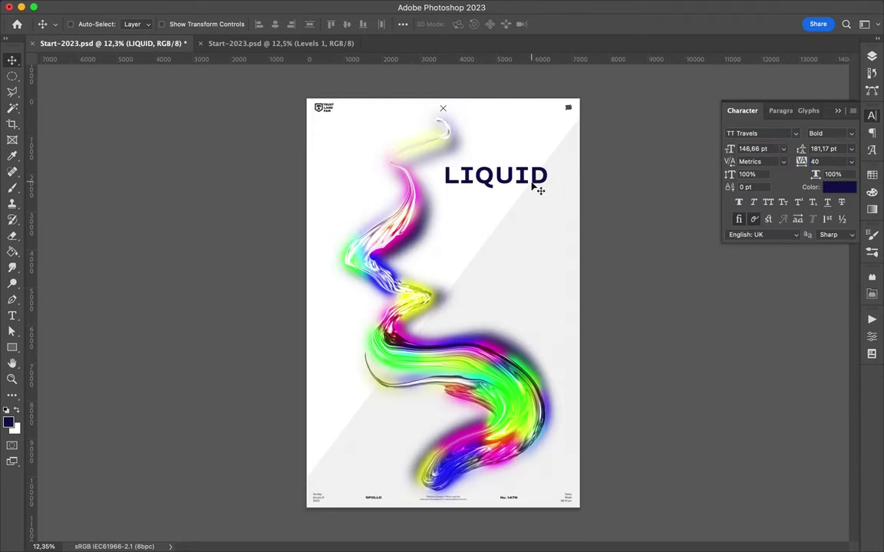
key(u)
drag(524, 178, 548, 195)
Widen the backing rectangle around LIQUID and move it beneath the Shape group
key(v)
key(ctrl+bracketleft)
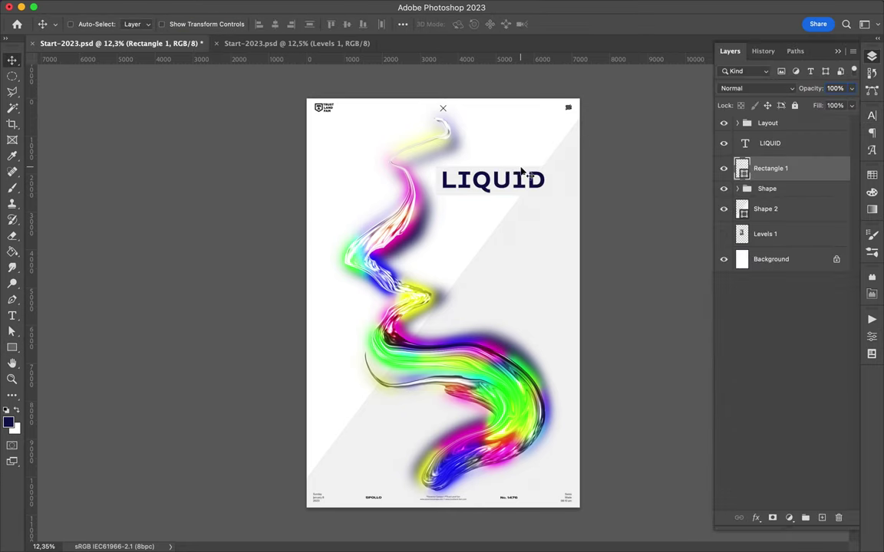
key(ctrl+t)
drag(435, 165, 431, 165)
key(Return)
ctrl+click(525, 230)
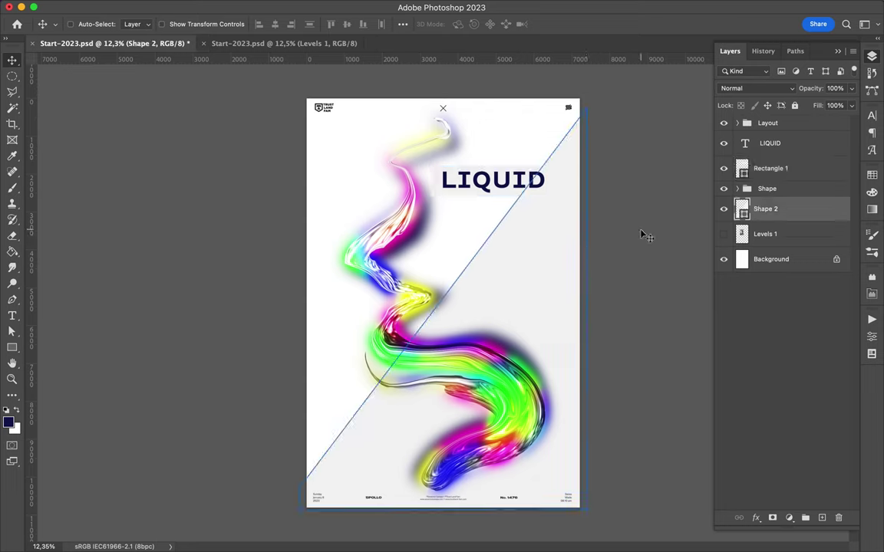
key(m)
key(v)
key(alt+bracketleft)
drag(807, 168, 807, 203)
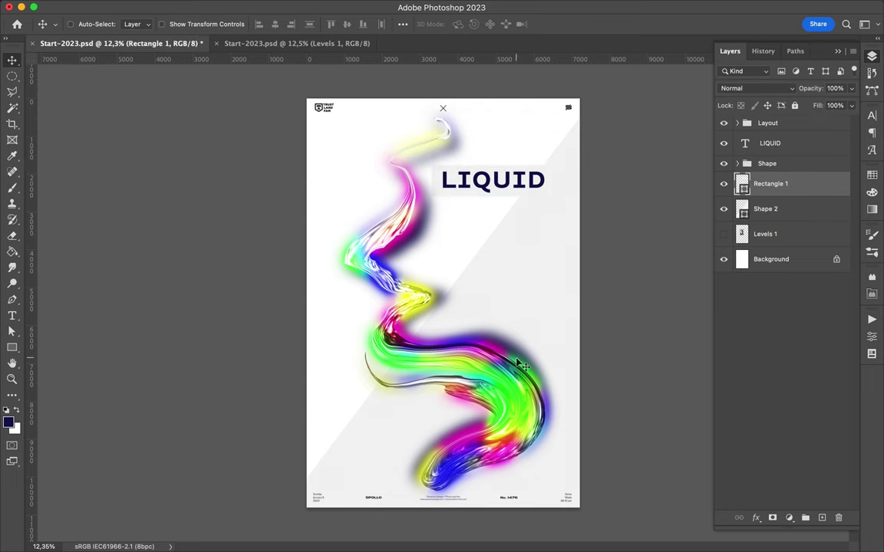
Add a Hue/Saturation adjustment clipped to the swirl group with Hue +150
click(766, 163)
click(789, 518)
click(775, 297)
mouse_move(760, 390)
mouse_down()
mouse_move(793, 391)
mouse_move(675, 393)
mouse_move(851, 401)
mouse_move(688, 376)
mouse_move(681, 391)
mouse_move(832, 402)
mouse_move(790, 390)
mouse_up()
Duplicate LIQUID, rotate the copy -90°, enlarge it and fill it white
click(871, 58)
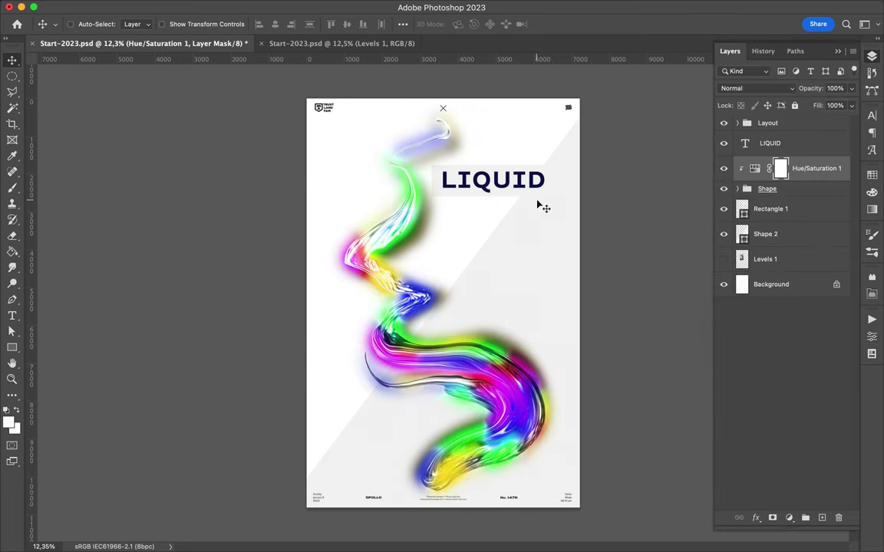
click(508, 187)
key(ctrl+t)
mouse_move(508, 188)
mouse_down()
mouse_move(509, 305)
mouse_move(573, 108)
mouse_move(546, 479)
mouse_up()
key(Return)
click(871, 175)
click(726, 207)
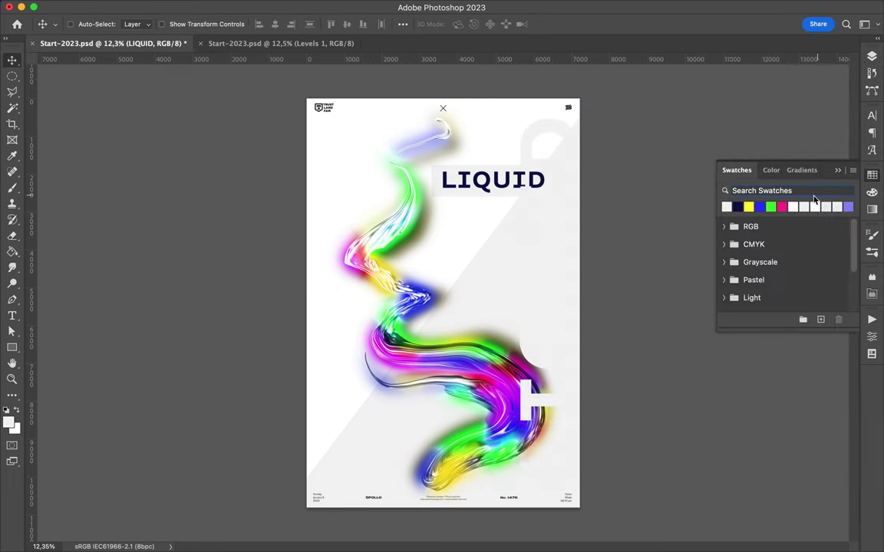
Edge white LIQUID right, shift the swirl right, copy it lower left, delete Rectangle 1
drag(564, 263, 601, 258)
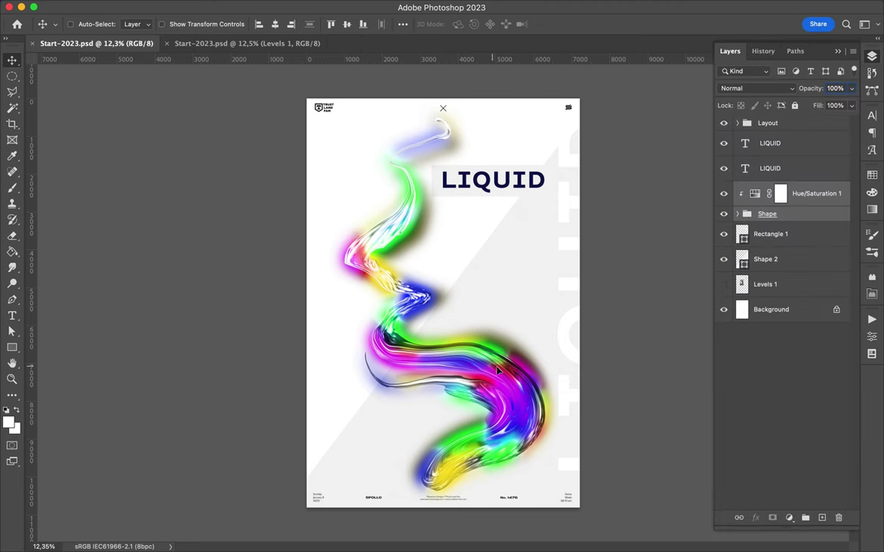
mouse_move(493, 365)
mouse_down()
mouse_move(570, 365)
mouse_move(286, 352)
mouse_up()
mouse_move(463, 193)
mouse_down()
mouse_move(343, 193)
mouse_move(364, 206)
mouse_move(306, 311)
mouse_up()
key(BackSpace)
Shift the swirl copy right, move vertical LIQUID below the swirl group, and adjust LIQUID tracking
click(797, 204)
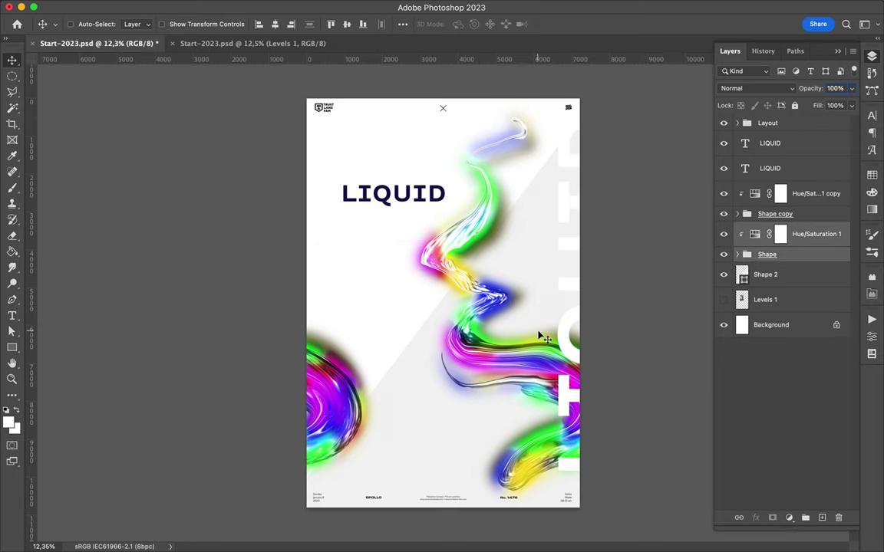
drag(542, 338, 576, 352)
drag(769, 168, 767, 261)
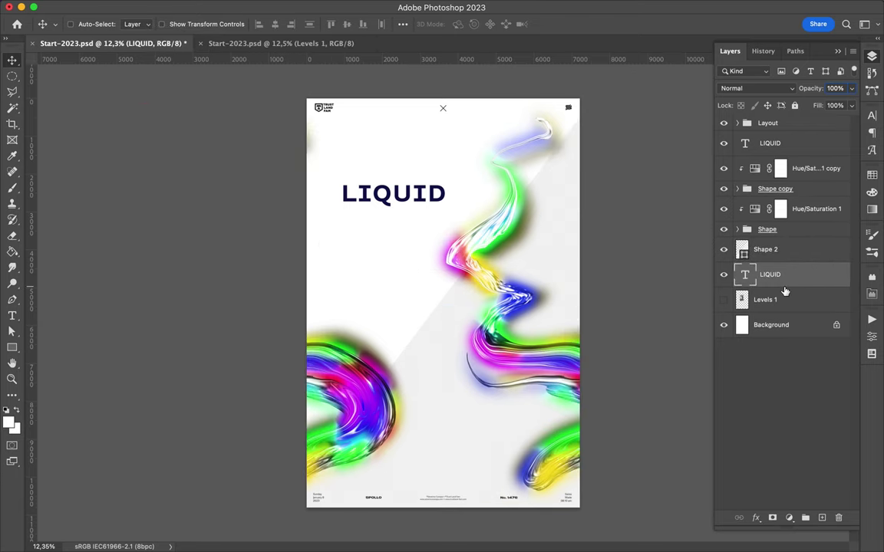
click(871, 115)
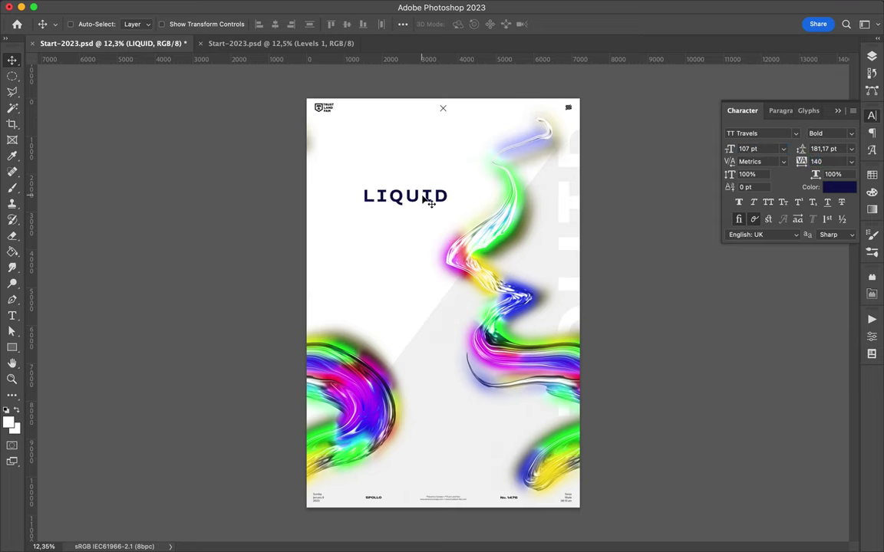
Alt-drag a copy of LIQUID below the title and retype it as '#7'
drag(412, 201, 411, 258)
double_click(388, 255)
text(#7)
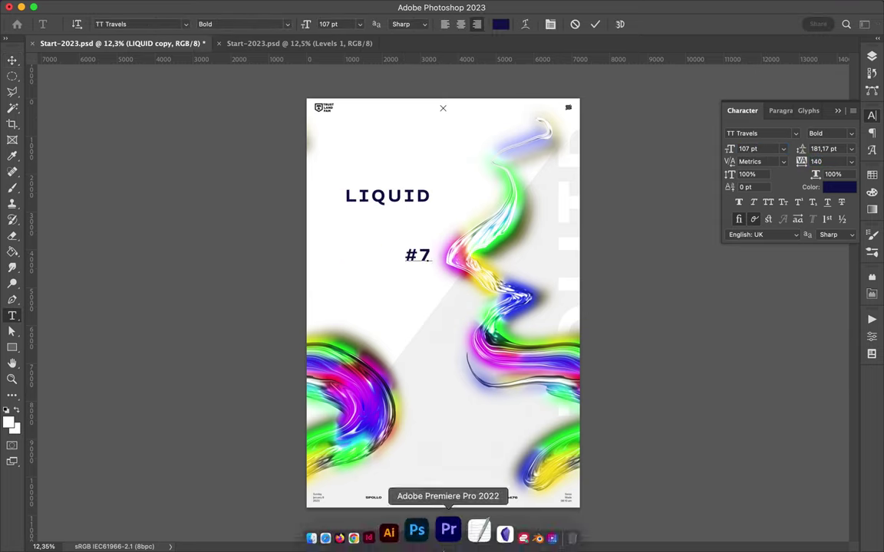
key(Escape)
click(345, 529)
click(628, 396)
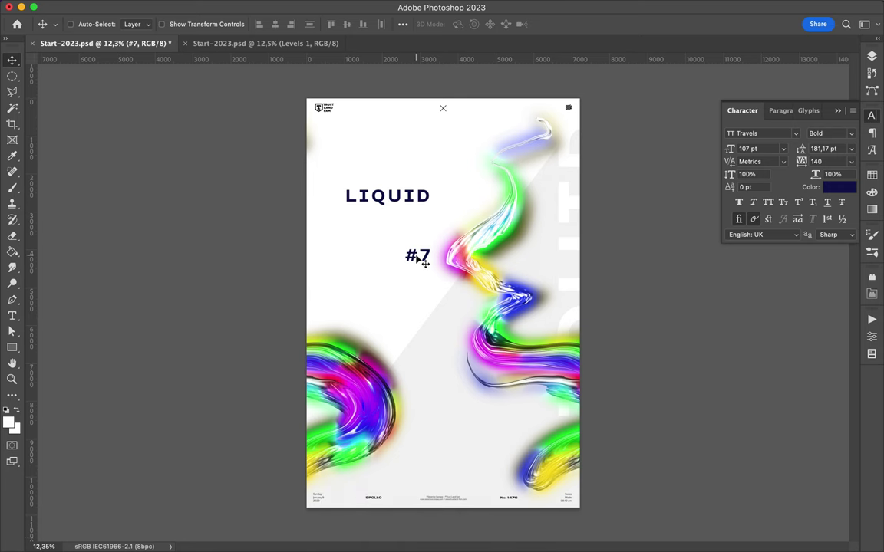
Scale '#7' up considerably, colour it white and lower its opacity
key(ctrl+t)
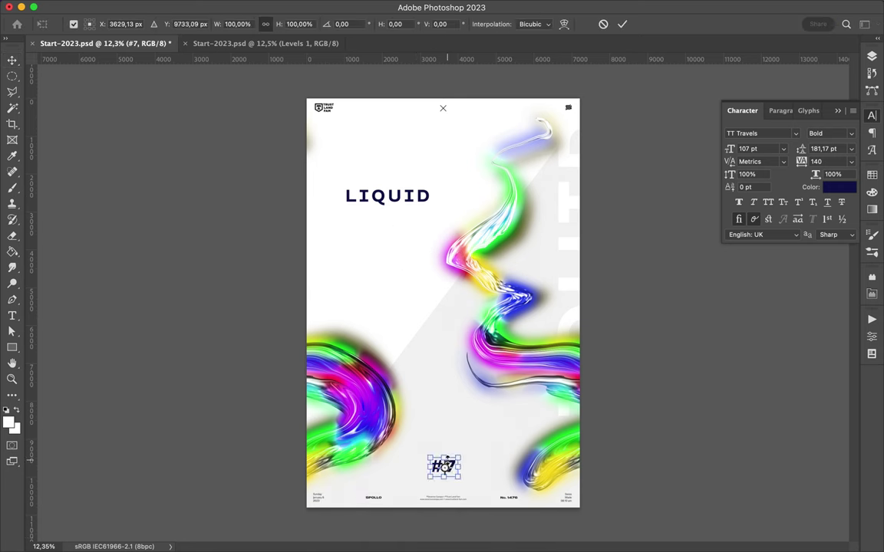
drag(465, 449, 508, 376)
key(Return)
click(871, 56)
click(871, 175)
key(1)
Centre LIQUID horizontally on the poster and select all layers in the swirl copy group
click(401, 25)
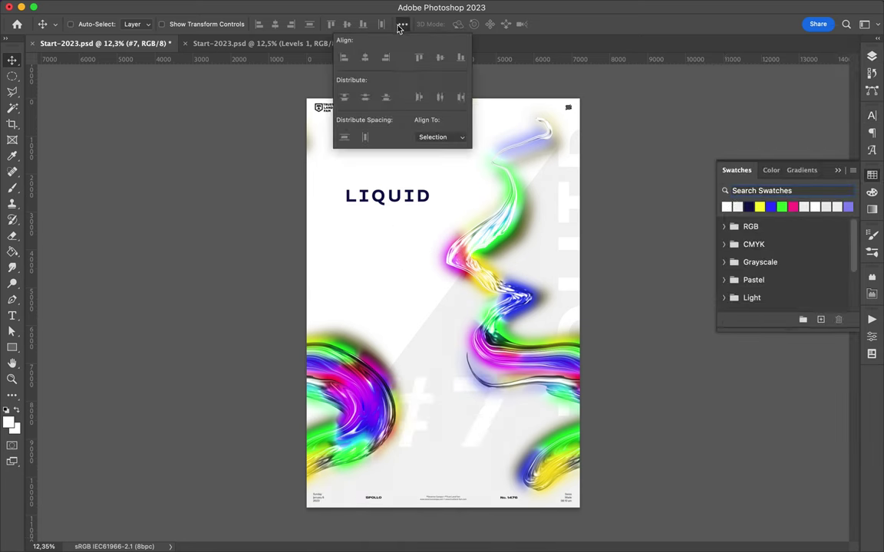
ctrl+click(404, 198)
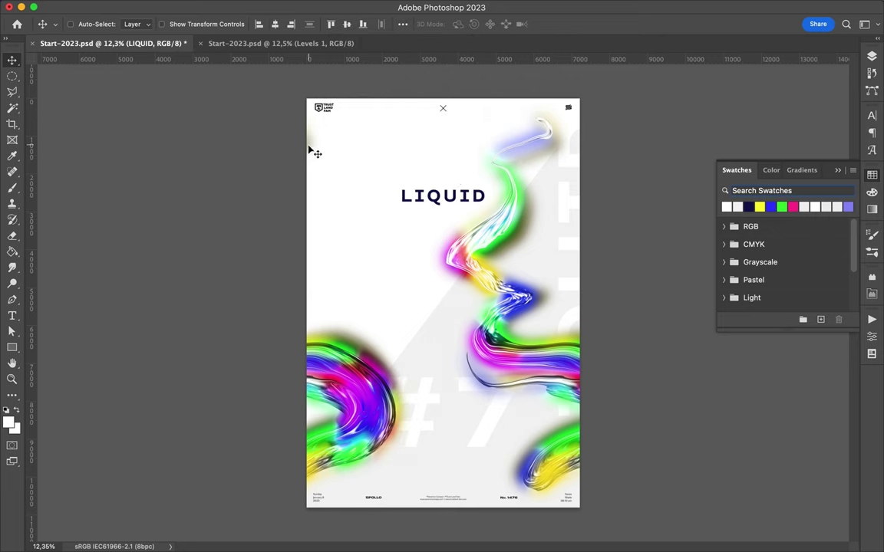
click(871, 56)
click(774, 189)
click(816, 168)
click(775, 189)
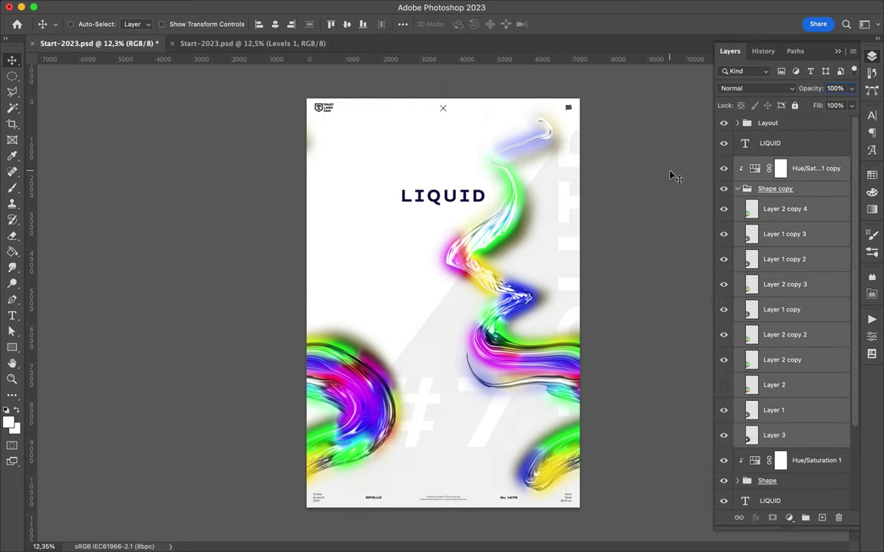
Draw an elliptical selection near the logo and select the Layer 3 swirl layer
key(m)
drag(314, 108, 274, 188)
click(811, 234)
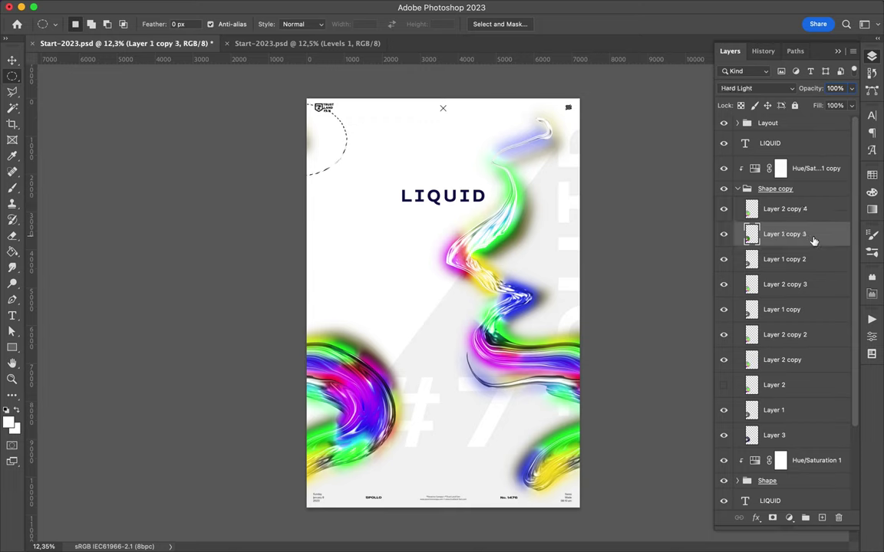
click(812, 284)
click(809, 309)
click(809, 335)
click(807, 360)
click(806, 385)
click(804, 410)
click(800, 436)
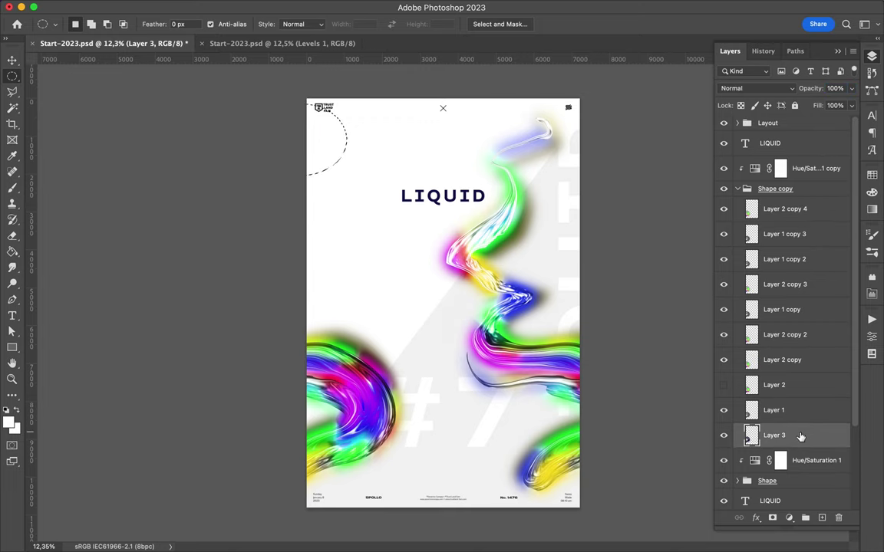
Duplicate LIQUID, rotate the copy -90° and move it to the left edge
key(v)
drag(443, 195, 348, 196)
key(ctrl+t)
drag(383, 161, 315, 160)
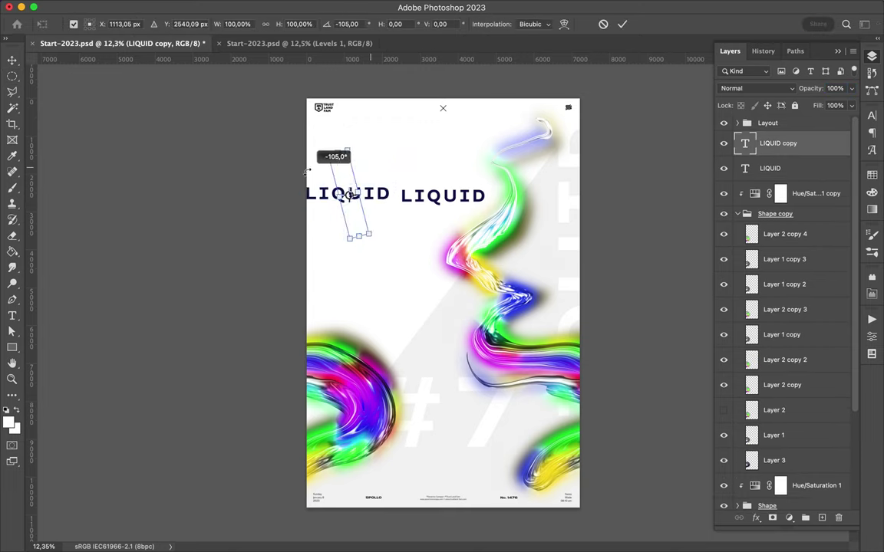
key(Return)
drag(349, 196, 303, 180)
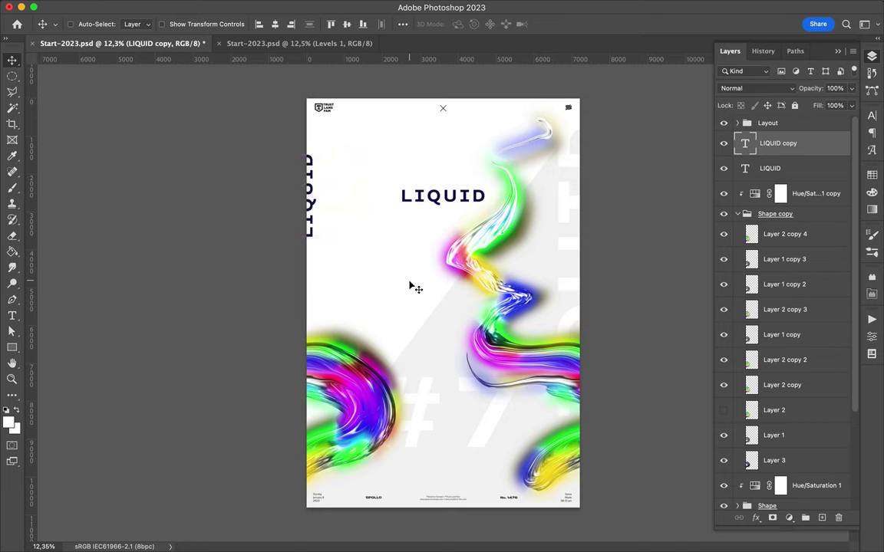
Draw a navy triangle in the top-right corner with the Pen tool
key(p)
click(444, 85)
click(596, 232)
click(599, 86)
Draw a rectangle over the Monogramme logo and clip it to the logo layer
key(v)
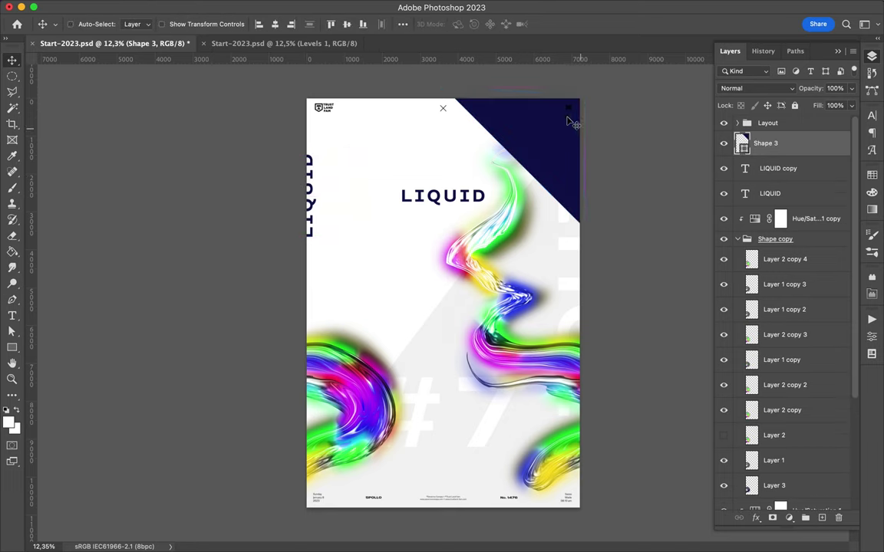
ctrl+click(568, 109)
key(u)
drag(557, 95, 579, 119)
key(ctrl+alt+g)
key(v)
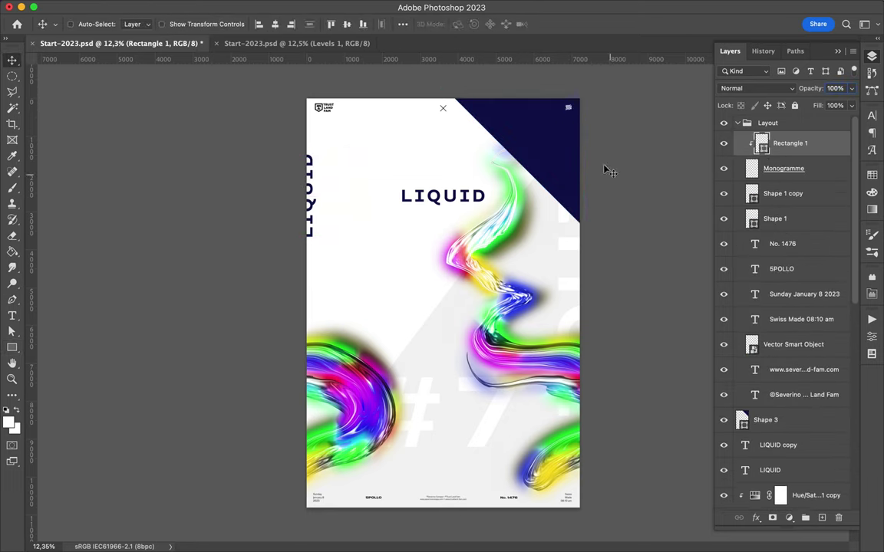
Send the navy triangle below the swirl layers and duplicate it into a wider diagonal band
ctrl+click(537, 138)
key(ctrl+bracketleft)
key(ctrl+bracketleft)
key(ctrl+bracketleft)
key(ctrl+bracketleft)
key(ctrl+bracketleft)
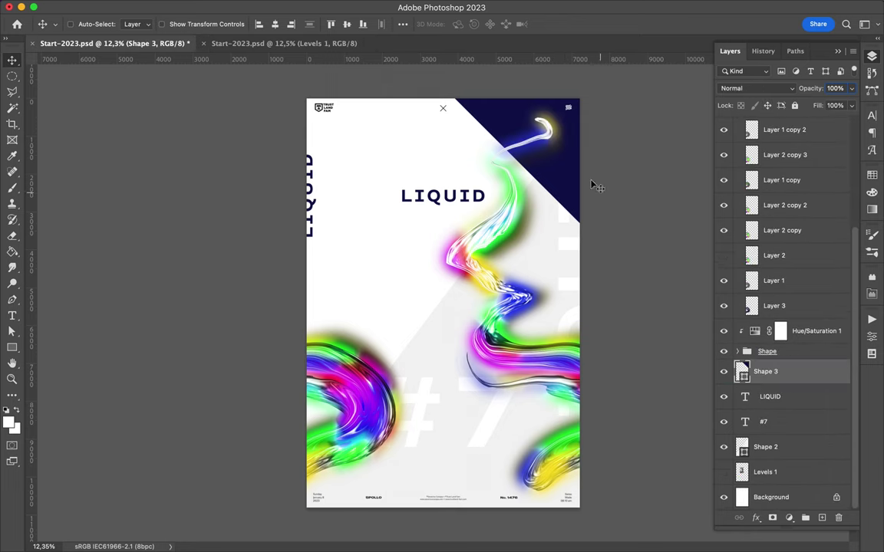
key(ctrl+bracketleft)
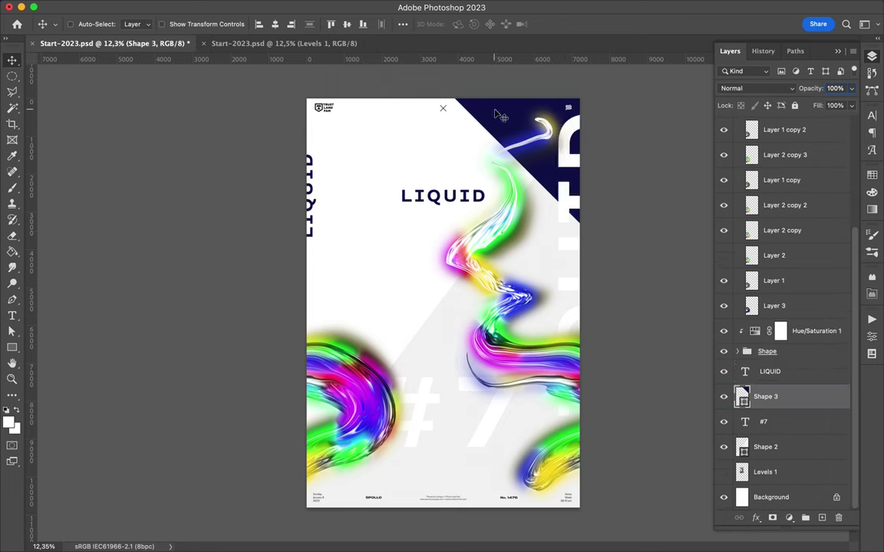
key(ctrl+j)
key(ctrl+t)
key(Return)
key(a)
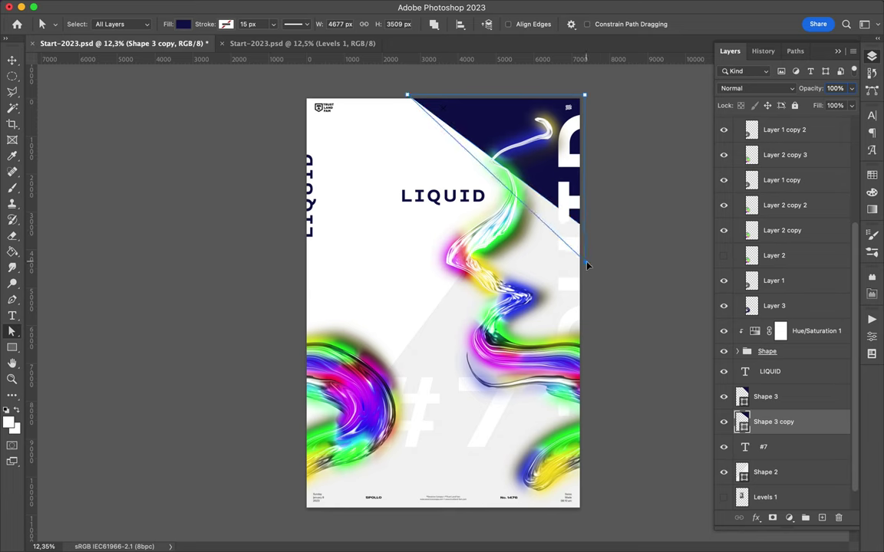
Try a 24% fill on the lavender band, then restore its fill to 100%
key(shift+2)
key(shift+4)
key(i)
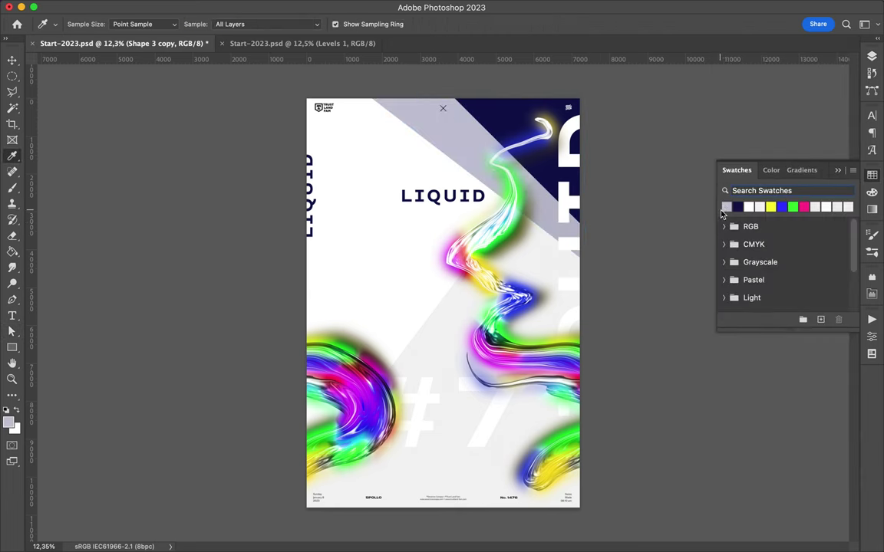
key(shift+0)
Nudge the lavender band into place and make the navy 2023 text Black weight, moved up-left
key(v)
mouse_move(433, 146)
mouse_down()
mouse_move(471, 136)
mouse_move(507, 97)
mouse_move(487, 115)
mouse_up()
drag(494, 117, 471, 120)
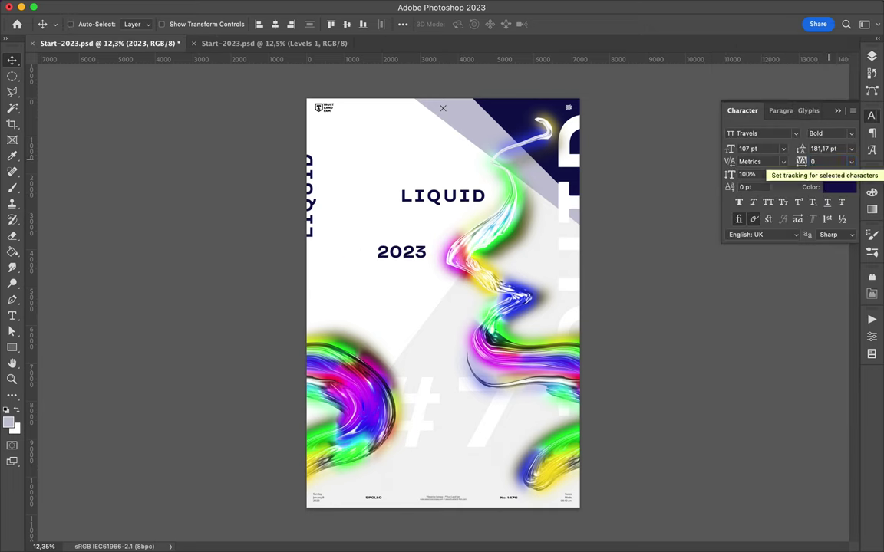
click(828, 133)
click(747, 256)
drag(399, 253, 380, 242)
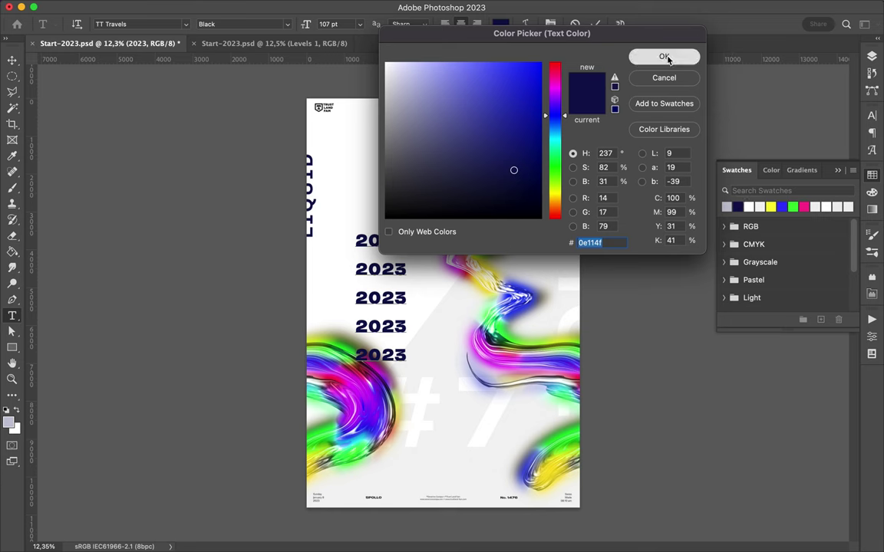
click(665, 57)
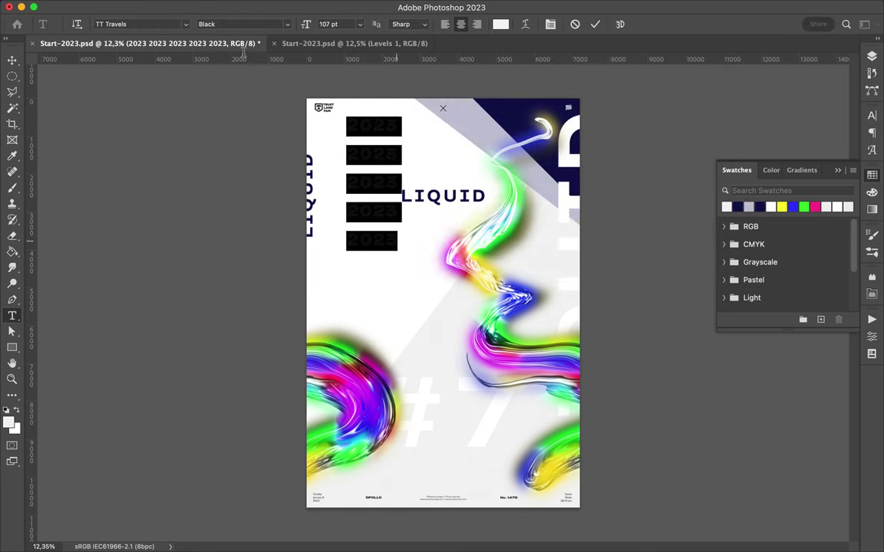
Set the 2023 column's leading to 92 pt in the Character panel
click(872, 115)
click(822, 148)
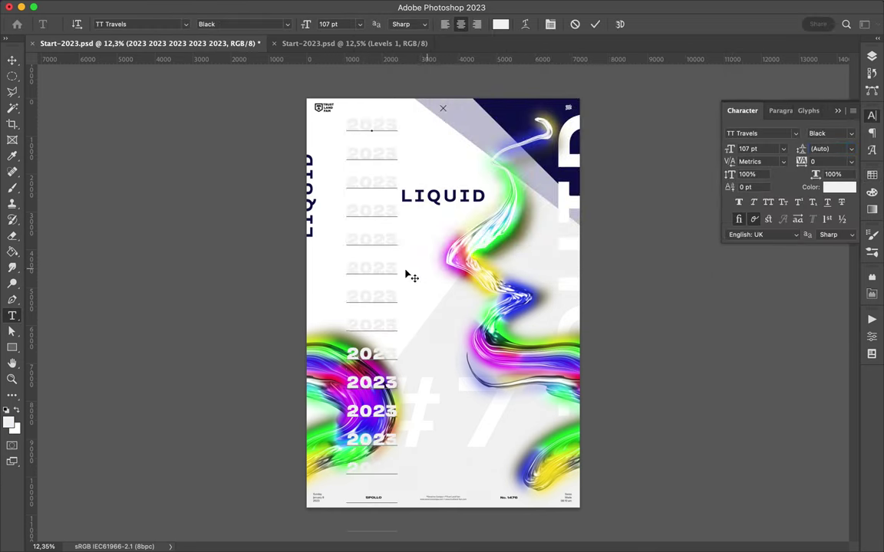
text(92)
key(Return)
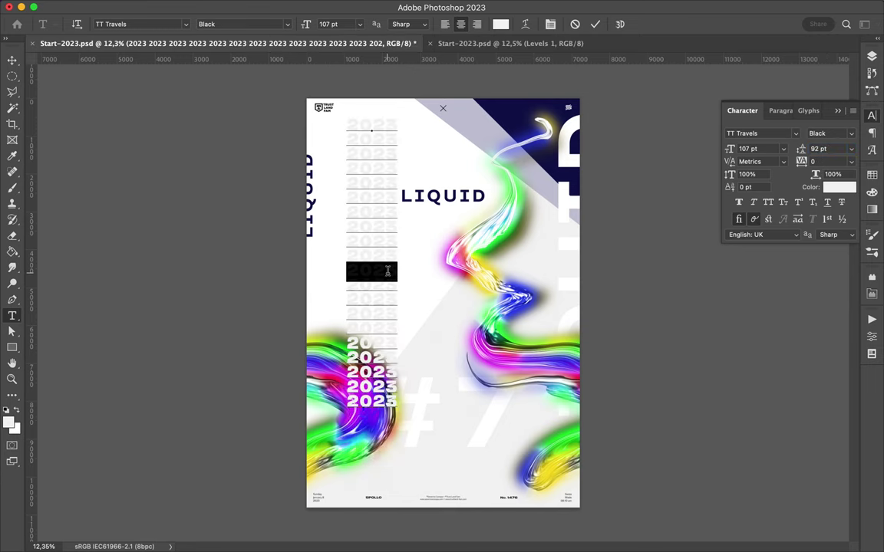
click(388, 271)
Scale the 2023 column down to about 56% and move it along the left edge
key(ctrl+t)
drag(370, 148, 371, 217)
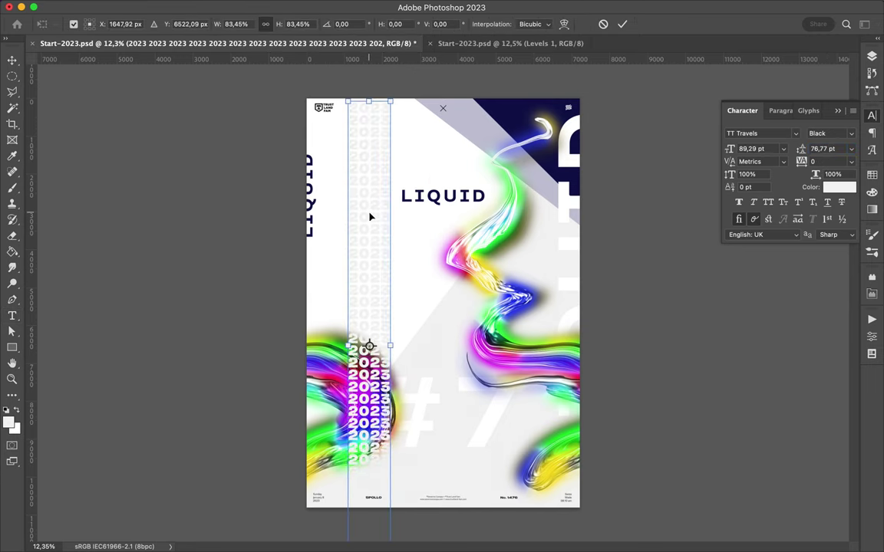
key(ctrl+0)
mouse_move(389, 513)
mouse_down()
mouse_move(388, 397)
mouse_move(357, 334)
mouse_up()
key(Return)
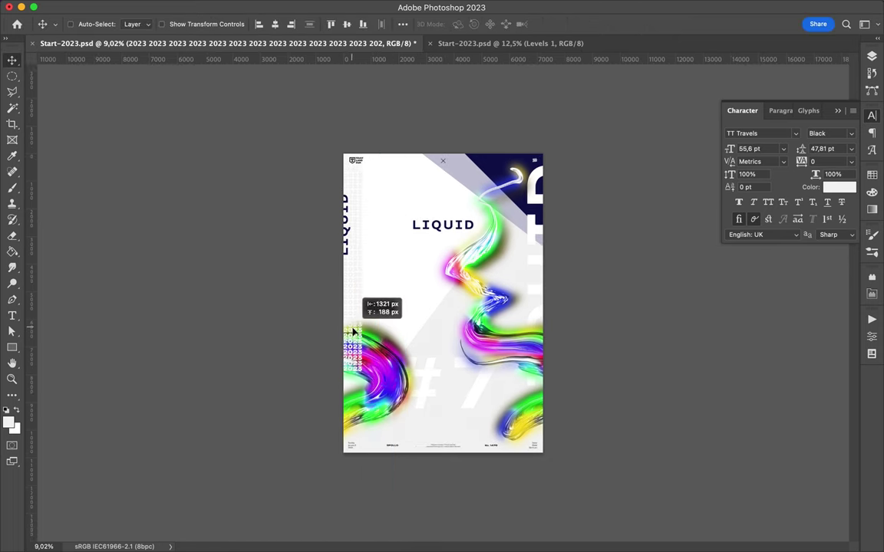
Move the 2023 text layer below LIQUID and set its font style to ExtraLight
key(F7)
drag(798, 533, 798, 434)
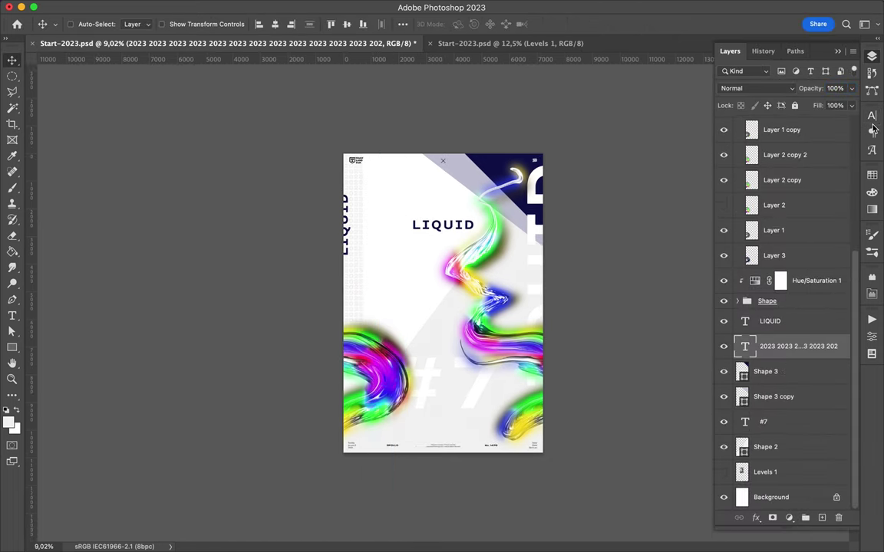
click(872, 119)
scroll(414, 291, up, 3)
click(833, 133)
click(759, 148)
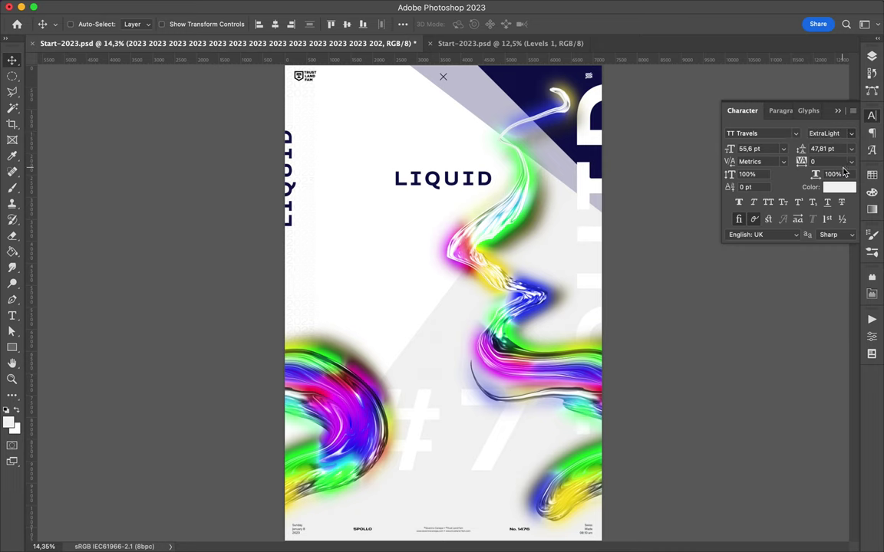
scroll(552, 322, down, 2)
Duplicate the Hue/Saturation layer and merge the copied swirl group into one layer
click(871, 56)
right_click(790, 281)
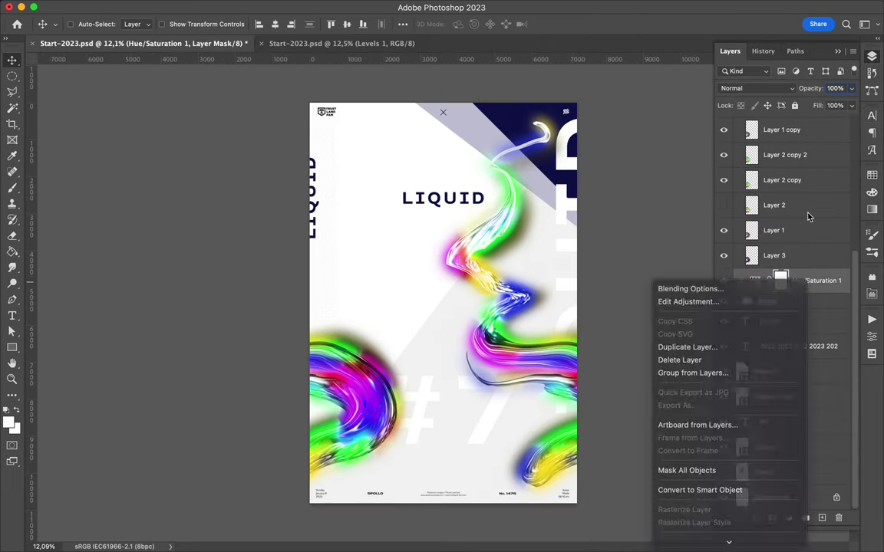
click(675, 345)
key(Return)
drag(806, 214, 803, 197)
key(ctrl+e)
Copy a small elliptical circle of the swirl to its own layer and move it left
key(m)
mouse_move(375, 406)
mouse_down()
mouse_move(352, 371)
mouse_move(349, 311)
mouse_move(356, 321)
mouse_up()
key(ctrl+j)
key(v)
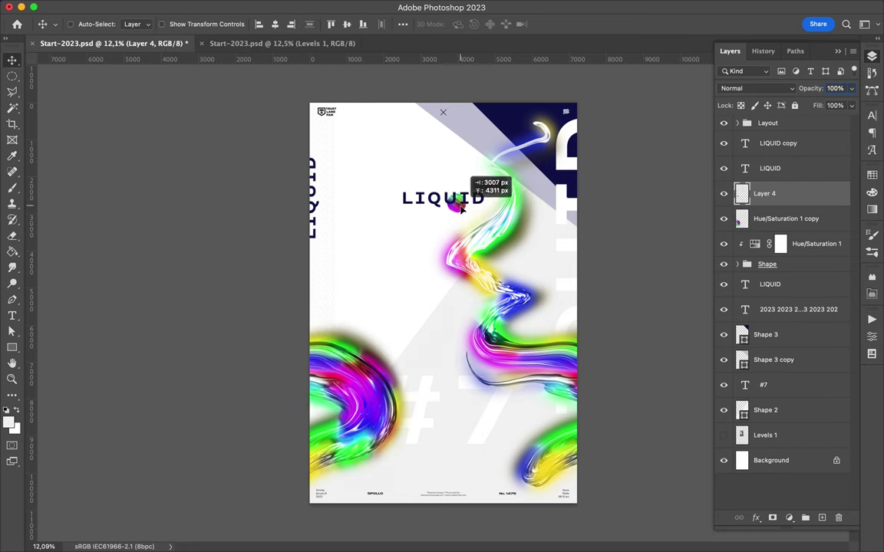
Duplicate the circle, apply Gaussian Blur, and set a further copy to Color Dodge
key(ctrl+j)
click(286, 6)
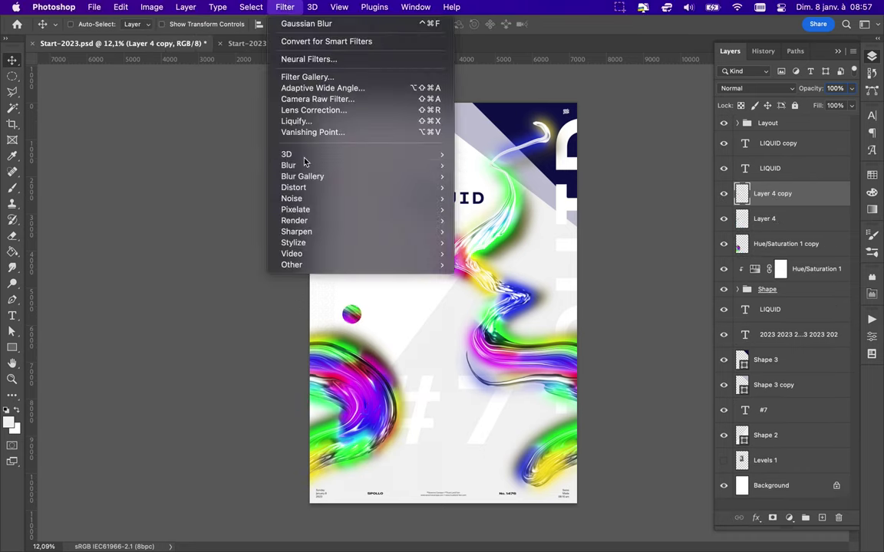
click(306, 25)
key(Return)
key(ctrl+j)
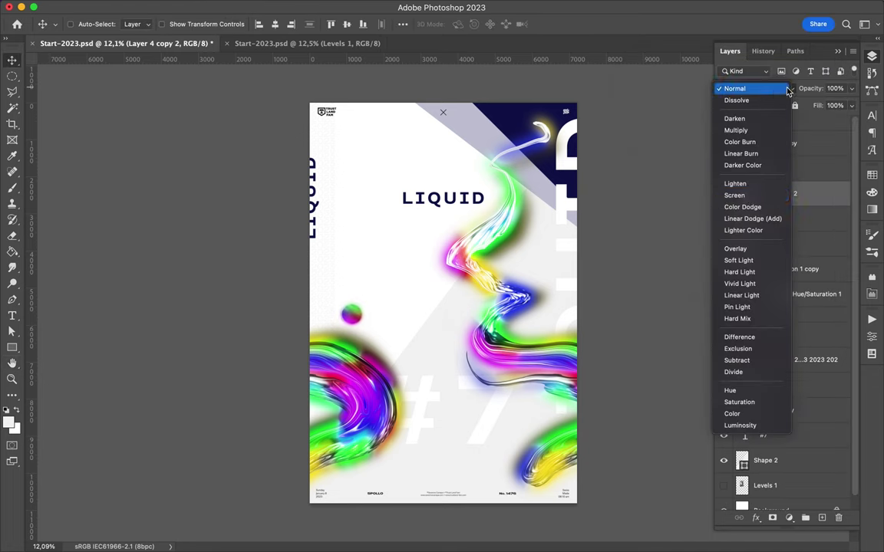
click(756, 88)
click(698, 203)
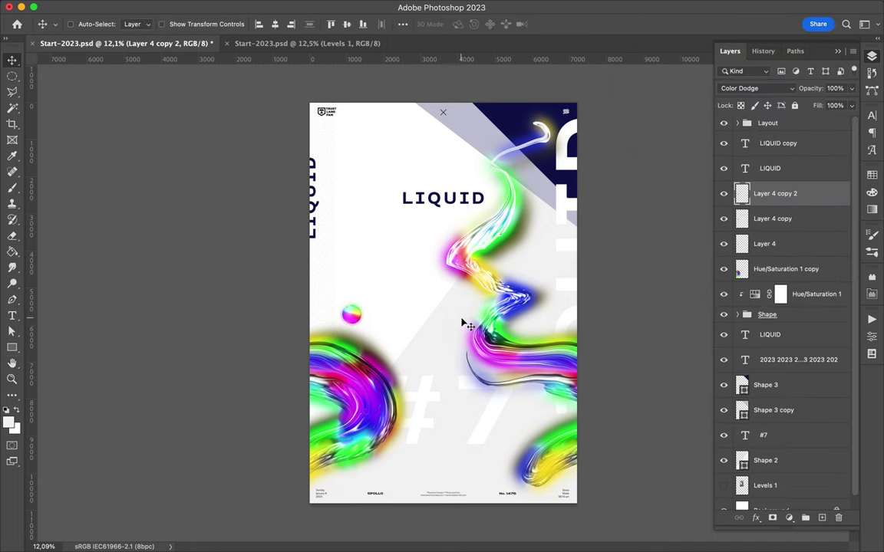
Draw a thin navy diagonal line left of centre with the Line tool
key(u)
drag(454, 316, 343, 242)
click(108, 24)
click(157, 24)
Duplicate the diagonal line with stroke width 60 and move it up and left
key(v)
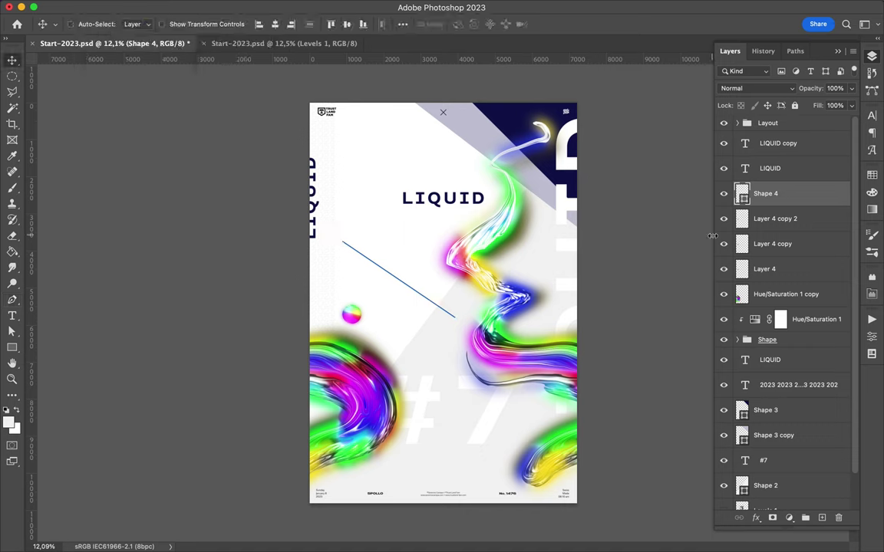
key(ctrl+j)
key(a)
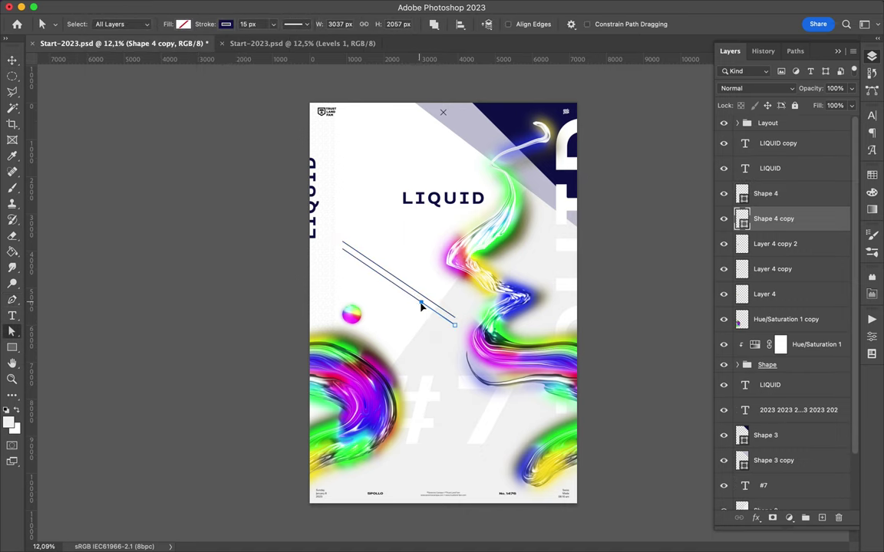
text(60)
key(Return)
key(v)
drag(437, 315, 384, 277)
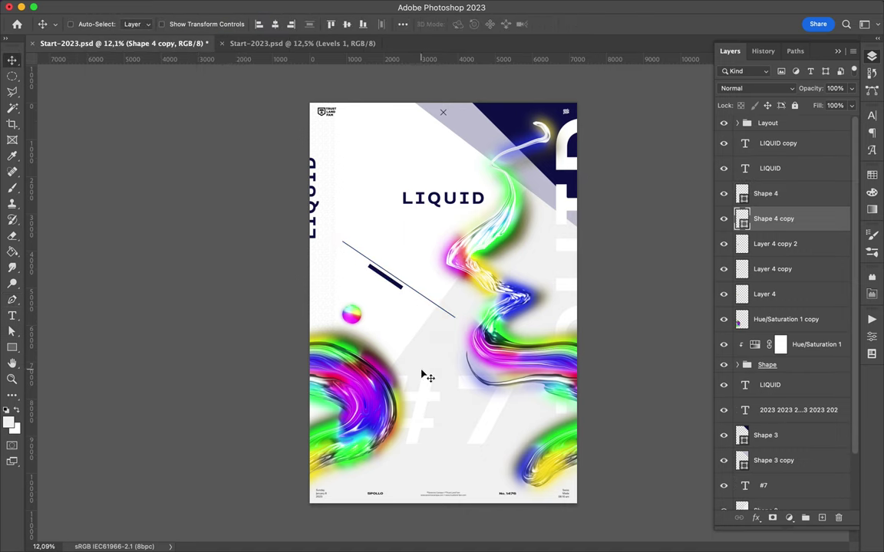
Draw a very light line near the bottom and place a copy at top-right
key(p)
click(439, 445)
click(372, 523)
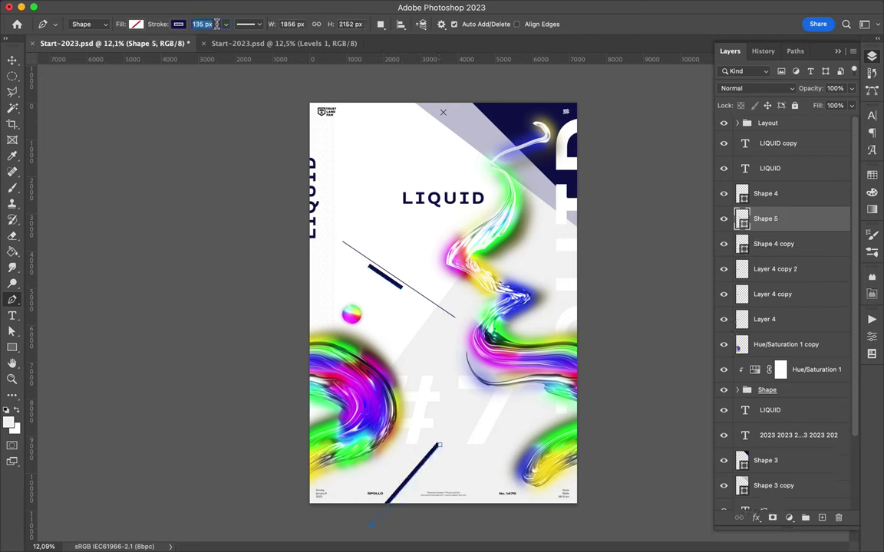
click(178, 23)
click(161, 77)
key(v)
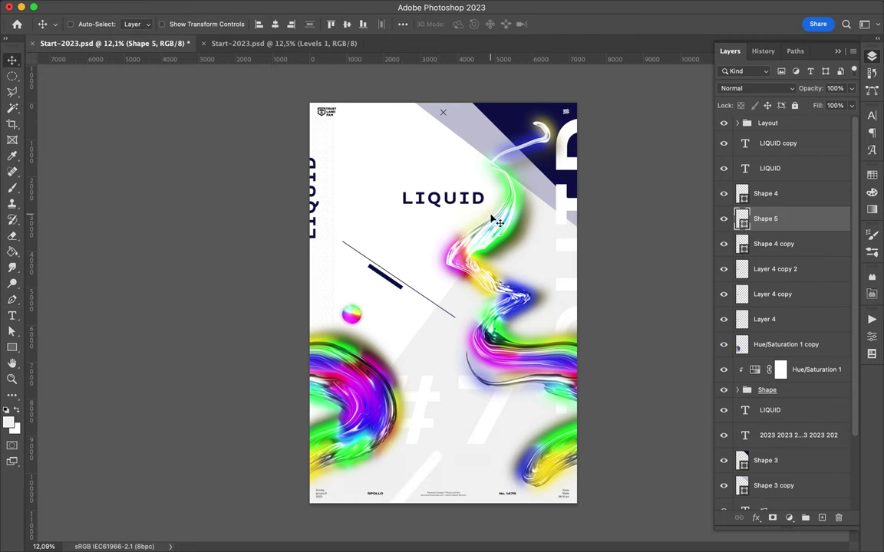
drag(494, 221, 488, 72)
key(a)
click(250, 23)
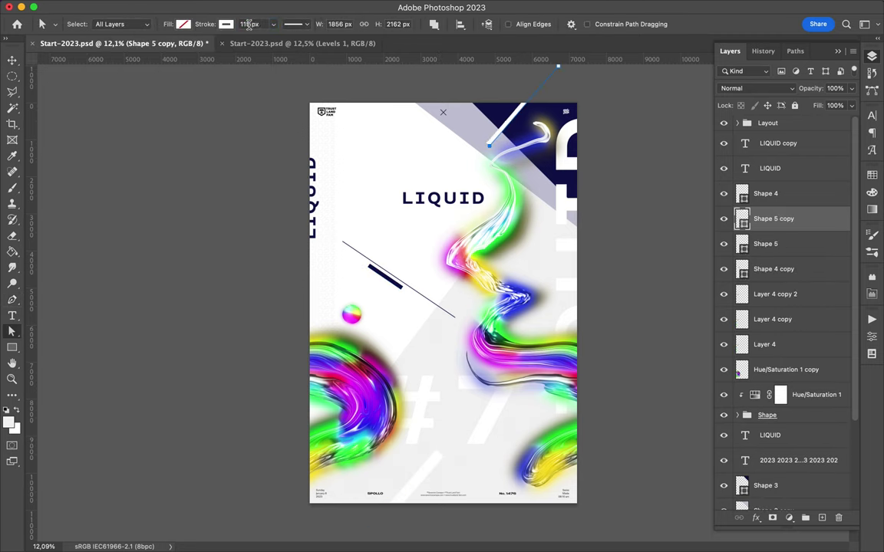
Delete the Shape 5 copy layer and set up a Soft Round 508 px brush
key(Delete)
key(v)
click(502, 203)
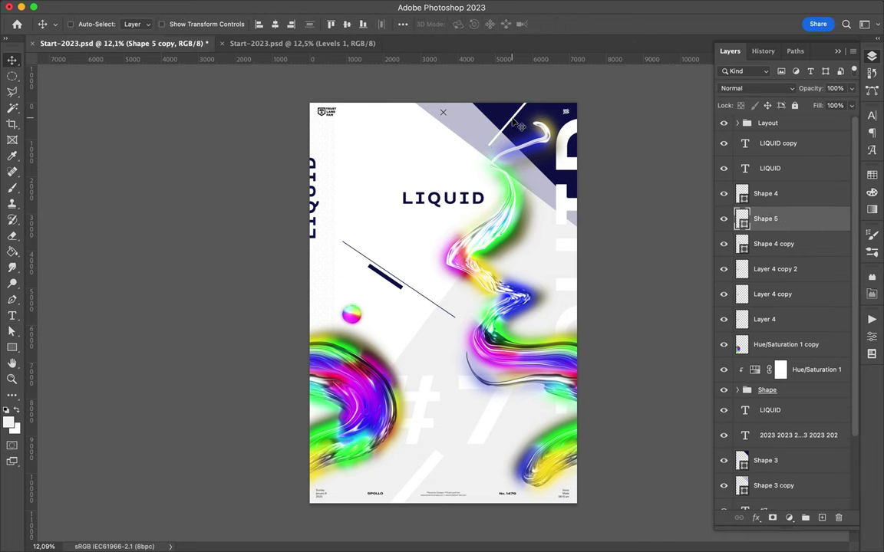
key(alt+comma)
key(b)
click(88, 24)
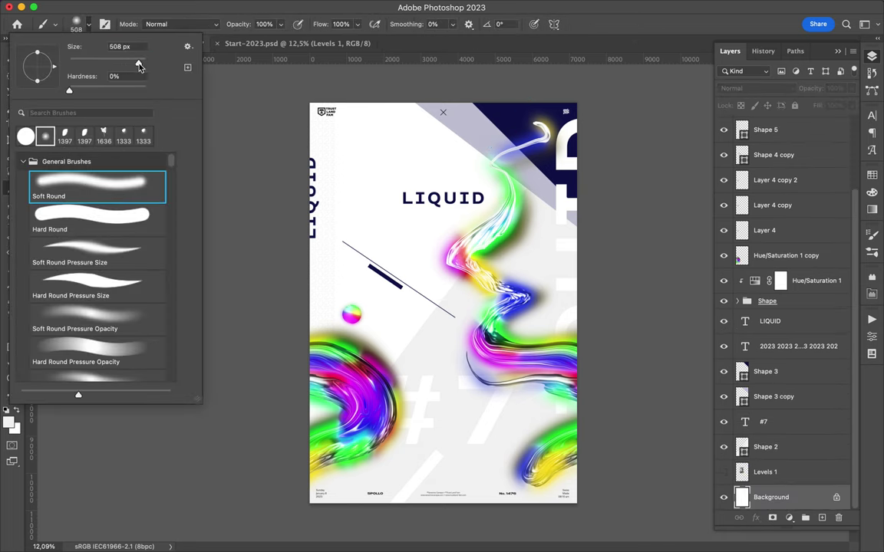
Paint a navy spot left of LIQUID, oval-select it, then undo the attempt
click(369, 170)
key(m)
drag(321, 116, 379, 237)
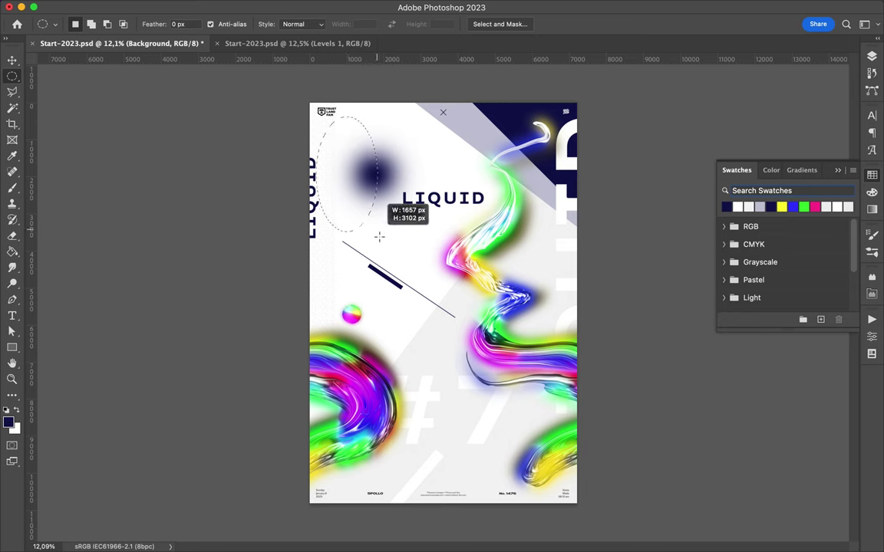
key(ctrl+j)
key(v)
key(ctrl+z)
key(ctrl+z)
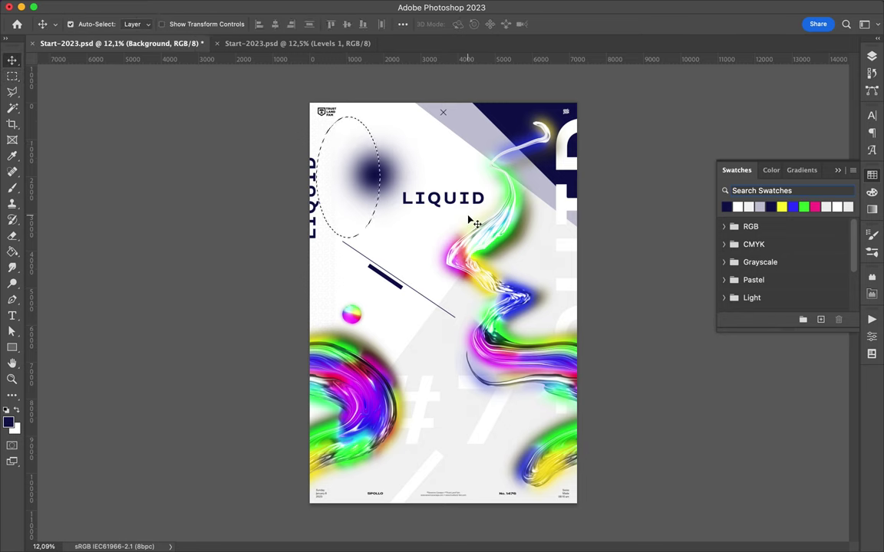
key(ctrl+z)
key(ctrl+z)
On a new layer, paint a soft navy spot beside LIQUID and copy it to its own layer
click(872, 65)
key(ctrl+shift+alt+n)
key(b)
click(406, 188)
key(m)
drag(341, 193, 483, 253)
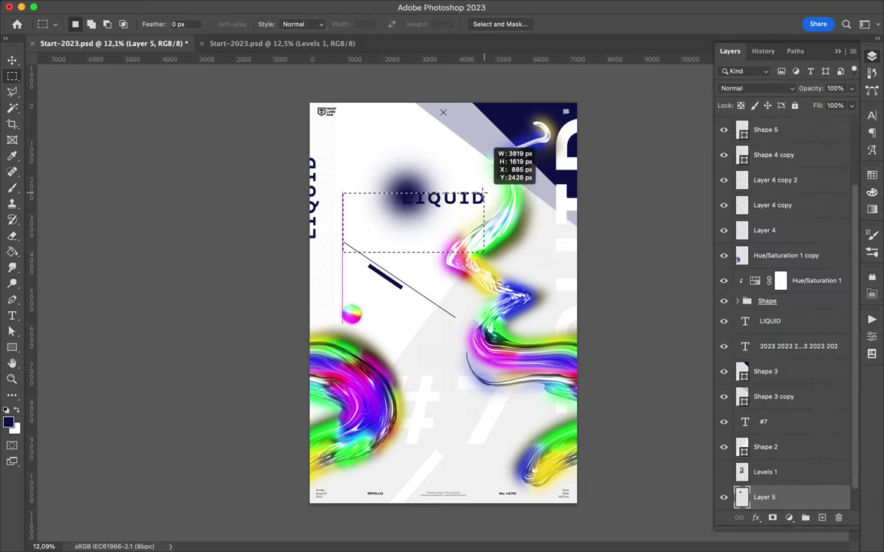
key(ctrl+j)
key(v)
key(ctrl+])
key(ctrl+])
key(ctrl+])
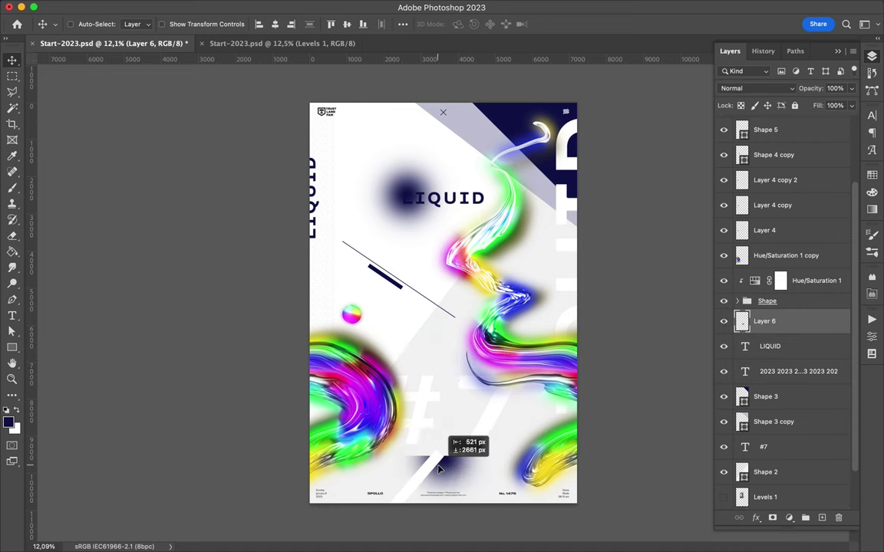
Duplicate the navy spot toward the top-left and shift the copy further left
key(ctrl+j)
drag(450, 469, 379, 158)
key(m)
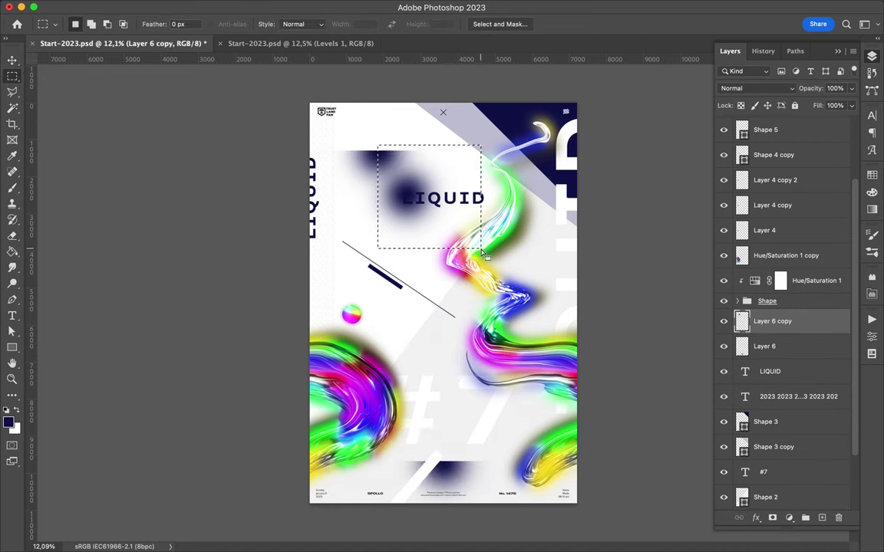
key(ctrl+j)
drag(418, 211, 320, 192)
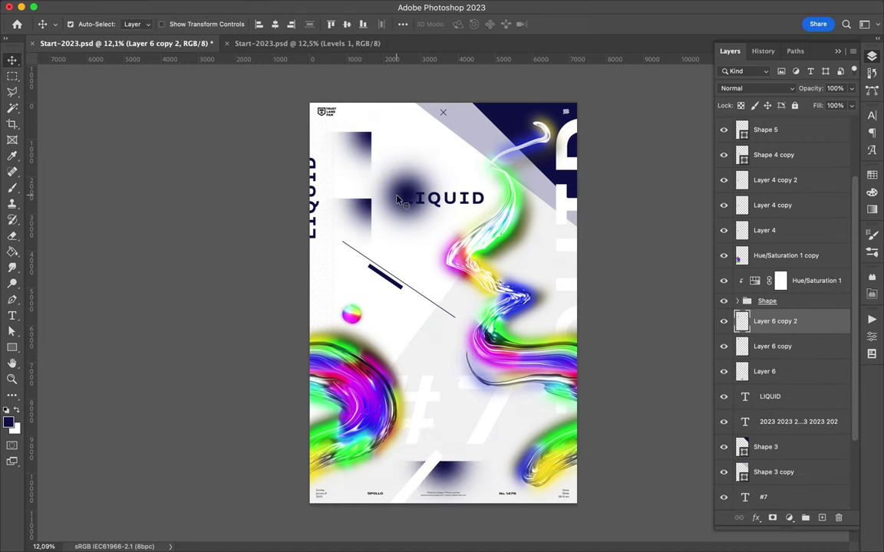
drag(397, 199, 356, 222)
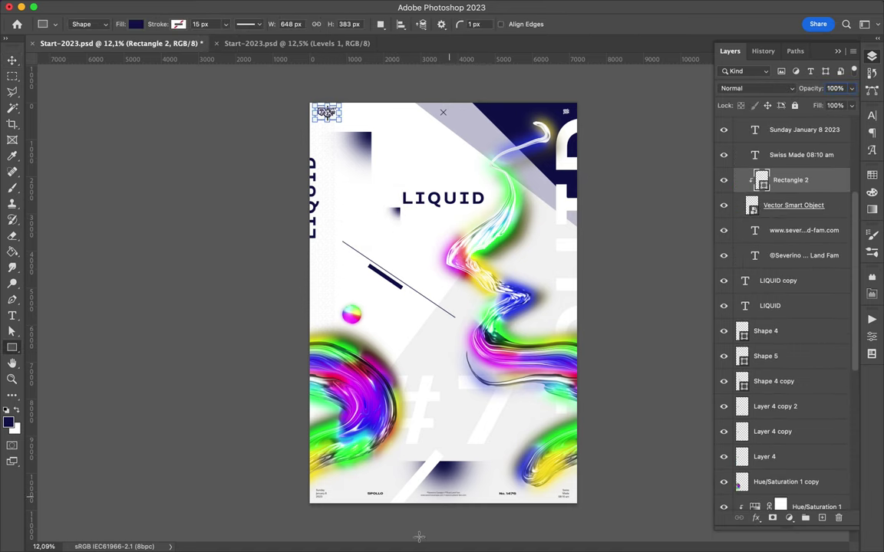
Select the top layout layers, credit text and top-right emblem in the Layers panel
scroll(801, 307, up, 3)
click(800, 375)
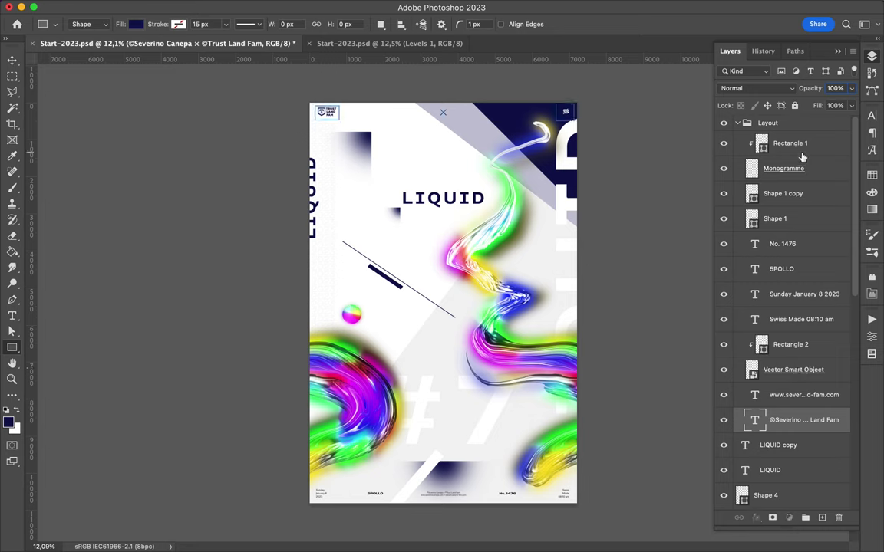
shift+click(802, 166)
click(790, 344)
click(872, 175)
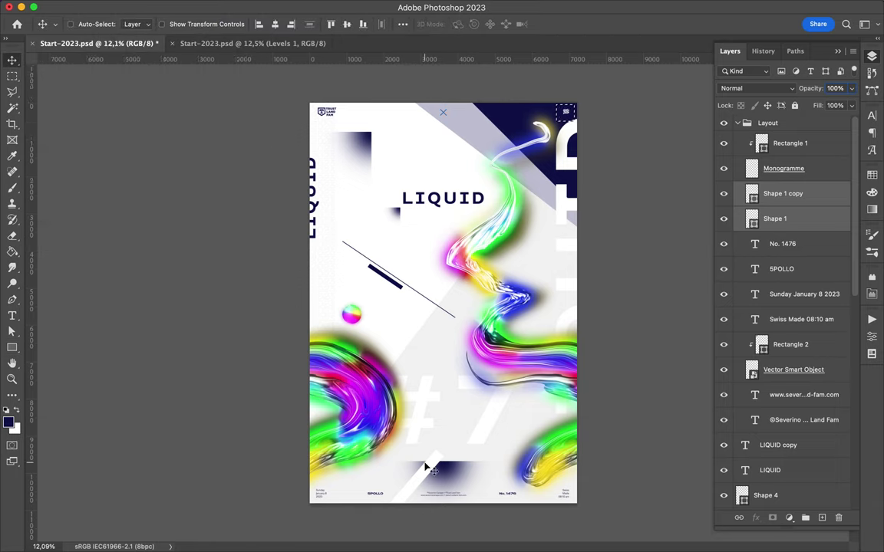
scroll(424, 468, up, 2)
scroll(424, 467, up, 5)
scroll(424, 467, up, 2)
Draw a circle below LIQUID and remove its fill, leaving a navy ring
key(u)
drag(382, 369, 367, 373)
key(a)
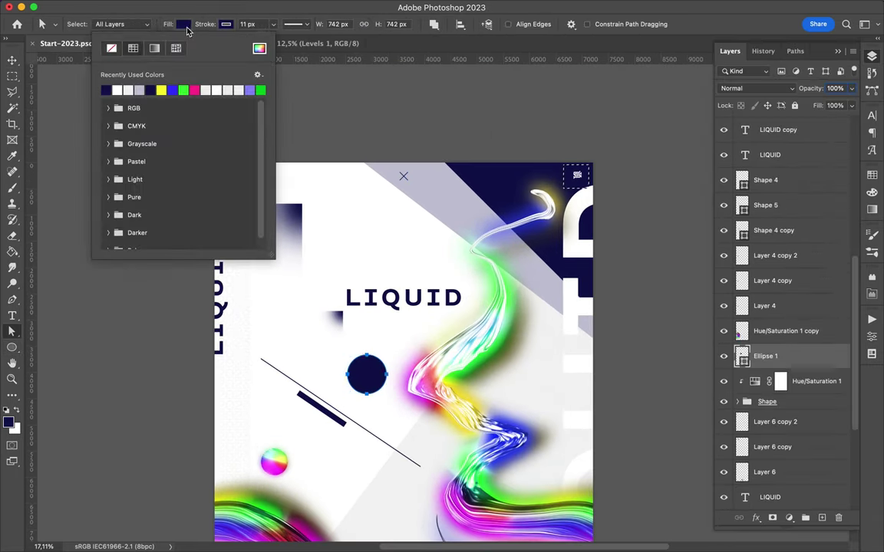
click(183, 24)
click(89, 39)
scroll(332, 211, down, 2)
Move the small blurred spot up-right, duplicate it further right, and select Hue/Saturation 1 copy
key(v)
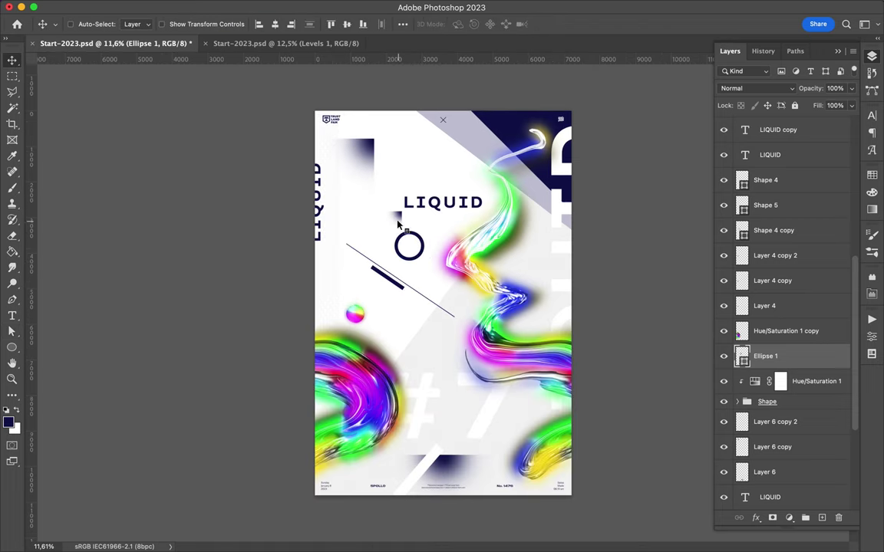
drag(398, 224, 485, 198)
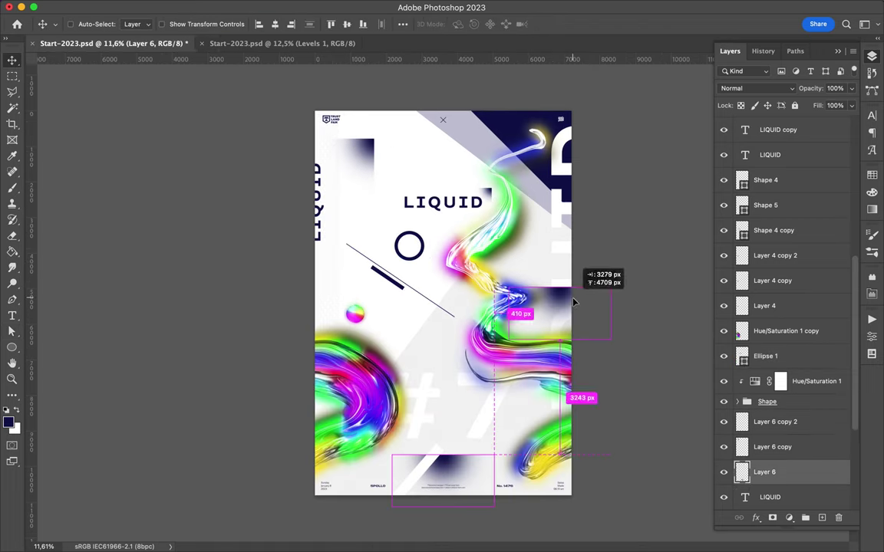
drag(494, 249, 557, 281)
click(335, 367)
key(u)
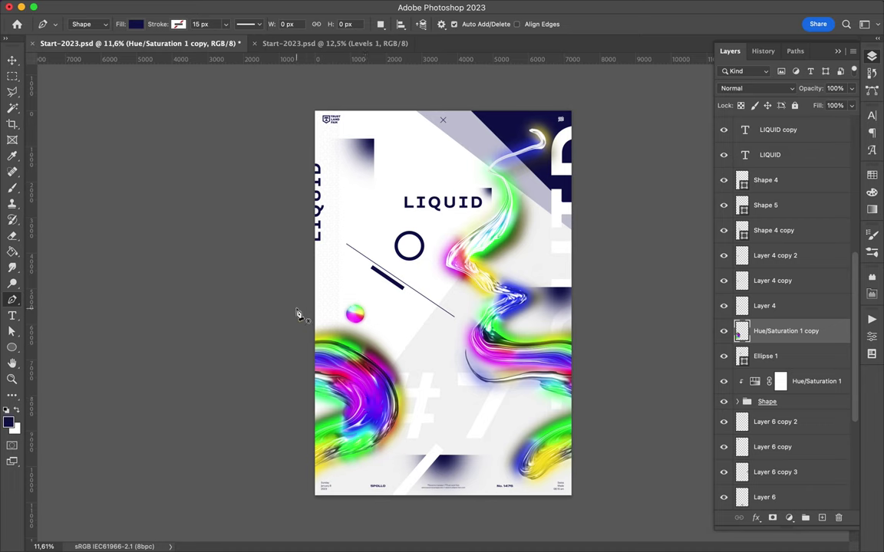
Add a new empty layer and set Layer 7's blending mode to Linear Dodge (Add)
key(l)
key(ctrl+shift+alt+n)
key(v)
drag(307, 307, 349, 355)
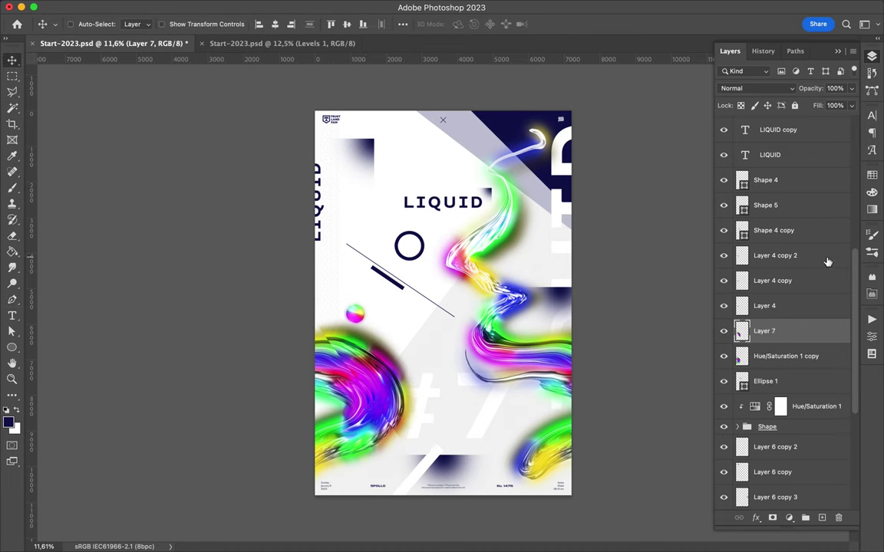
click(756, 88)
click(767, 219)
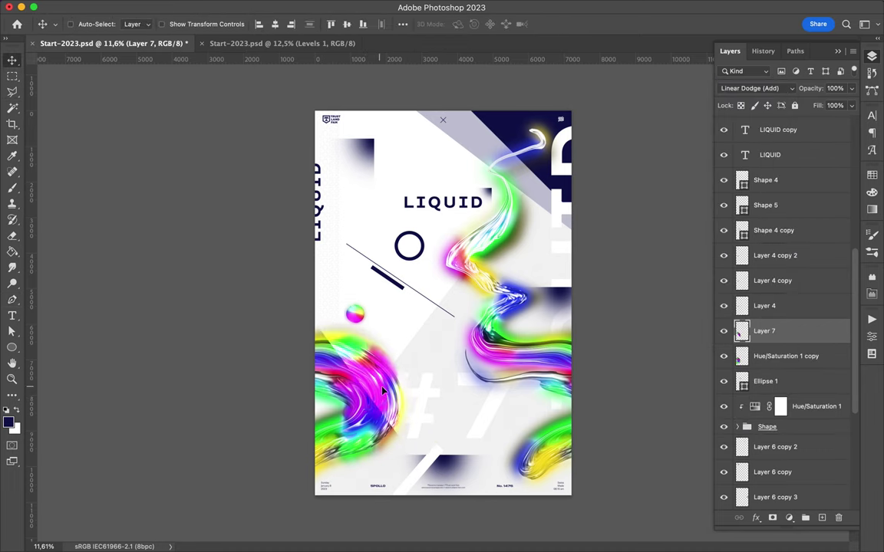
ctrl+click(500, 240)
ctrl+click(386, 278)
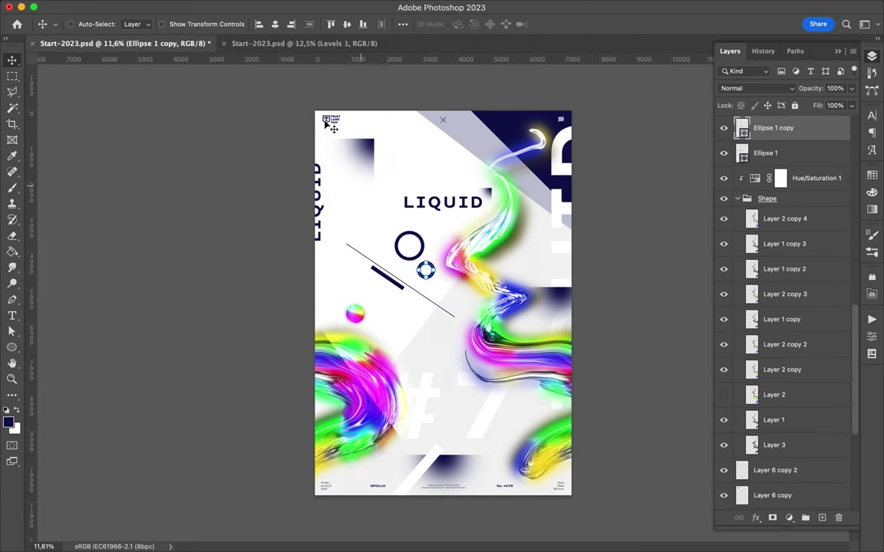
Make a smaller copy of the navy ring with an 11 px stroke
key(a)
scroll(418, 247, up, 3)
drag(405, 232, 282, 270)
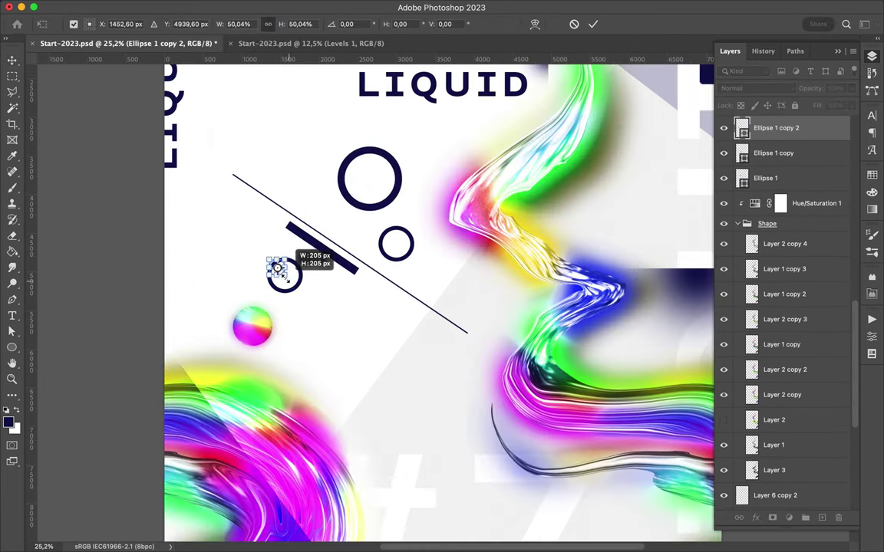
click(247, 24)
text(11)
key(Return)
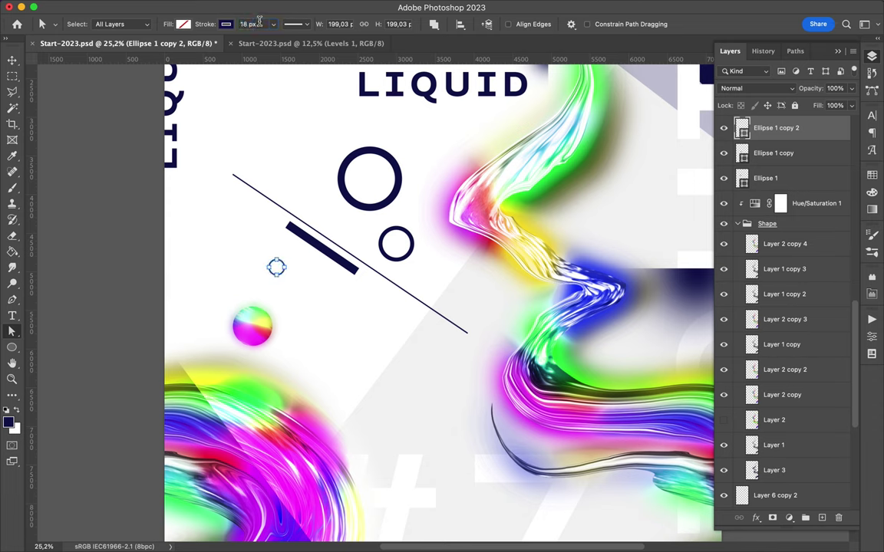
drag(277, 267, 283, 267)
Change the small ring's stroke width to 21 px and dismiss the no-layers warning
click(250, 24)
text(21)
key(Return)
key(v)
click(292, 245)
key(Return)
Draw three small solid navy dots with the Ellipse tool
key(u)
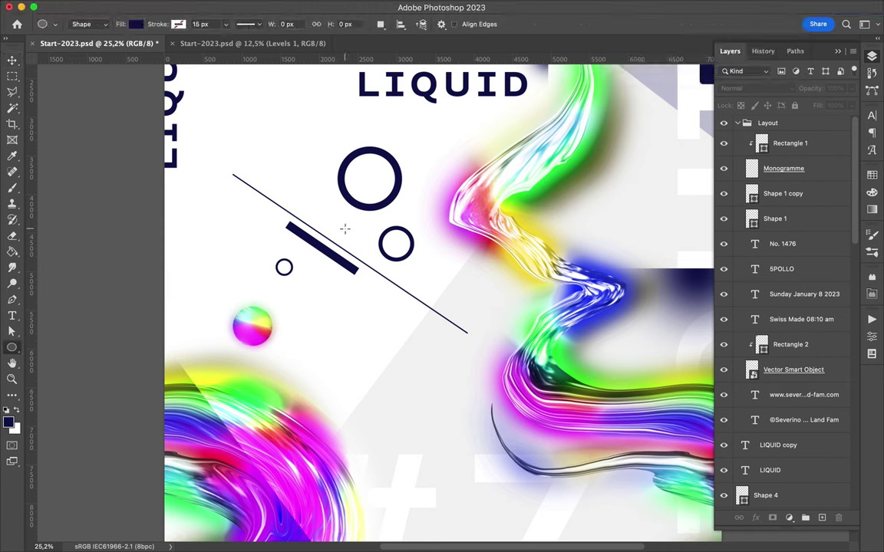
drag(353, 328, 353, 329)
drag(344, 143, 348, 147)
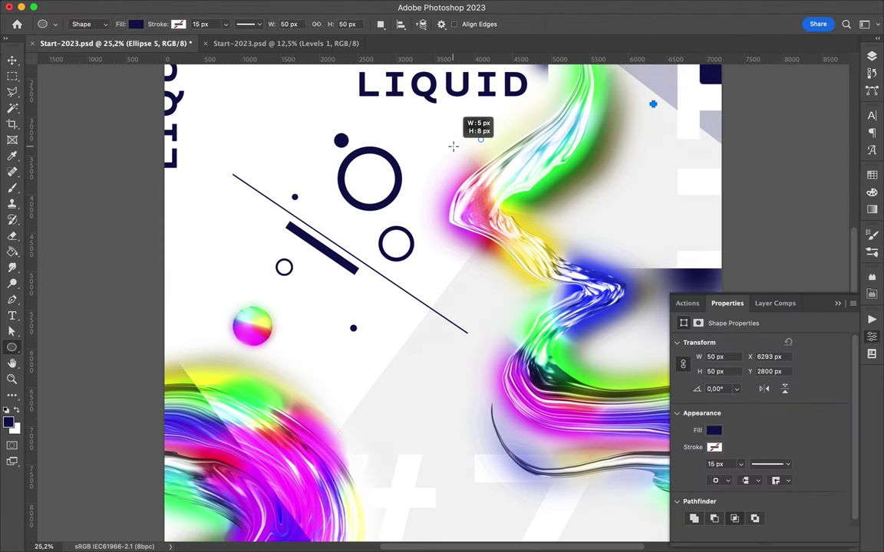
drag(419, 216, 386, 251)
key(ctrl+0)
key(v)
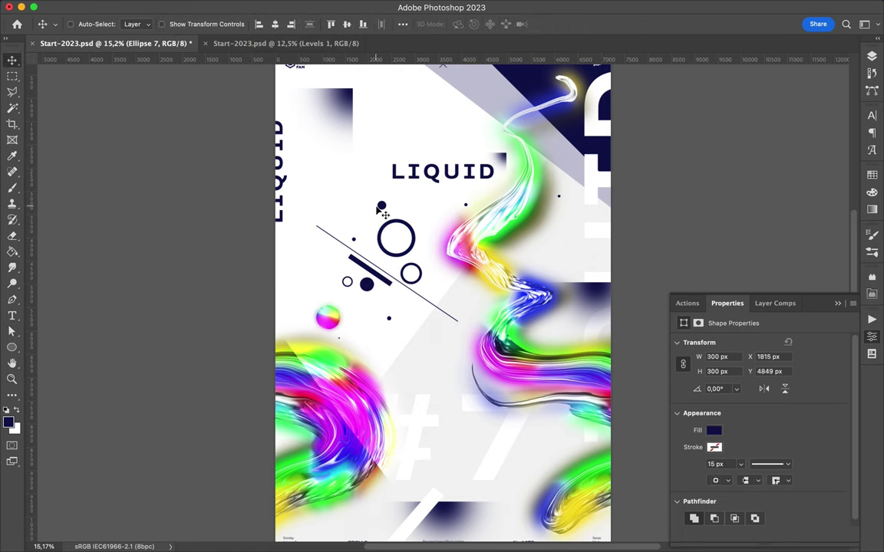
Position the dots right of the swirl, move the rings down near it, and save
drag(382, 205, 555, 234)
drag(355, 242, 543, 275)
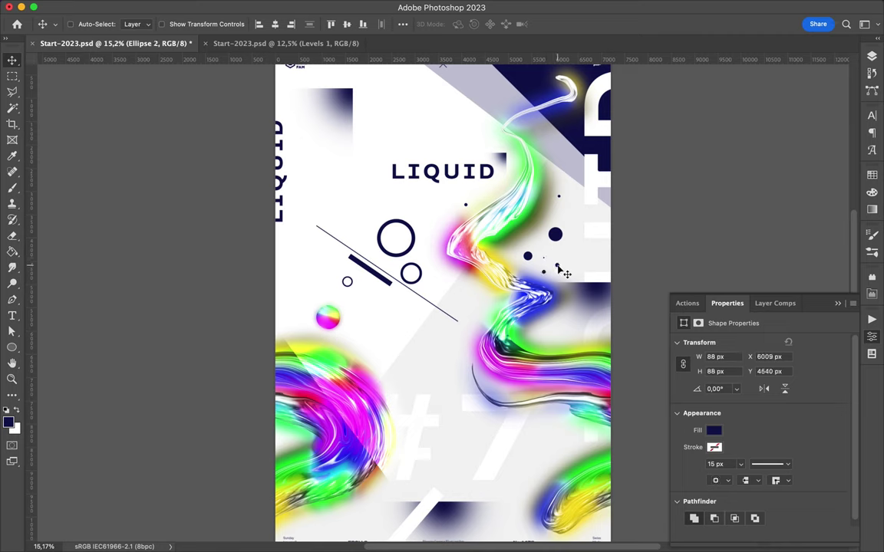
drag(420, 265, 409, 347)
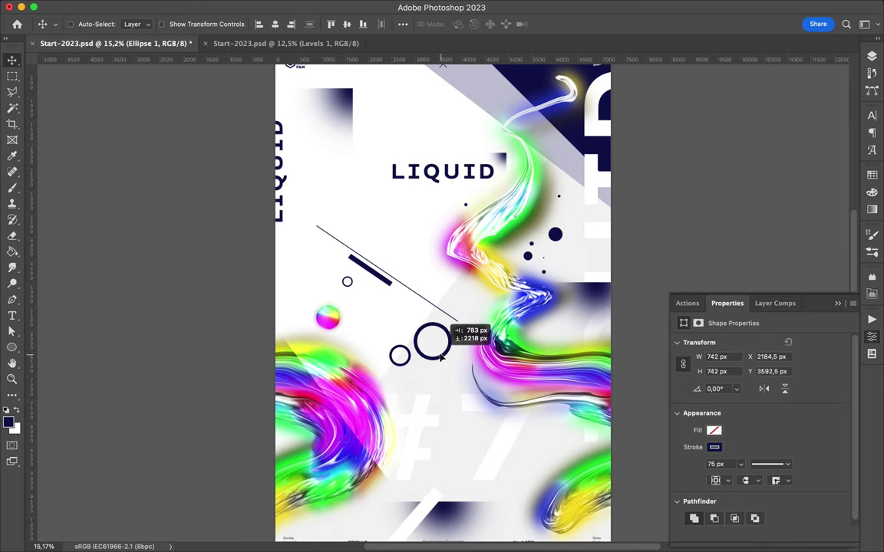
click(441, 209)
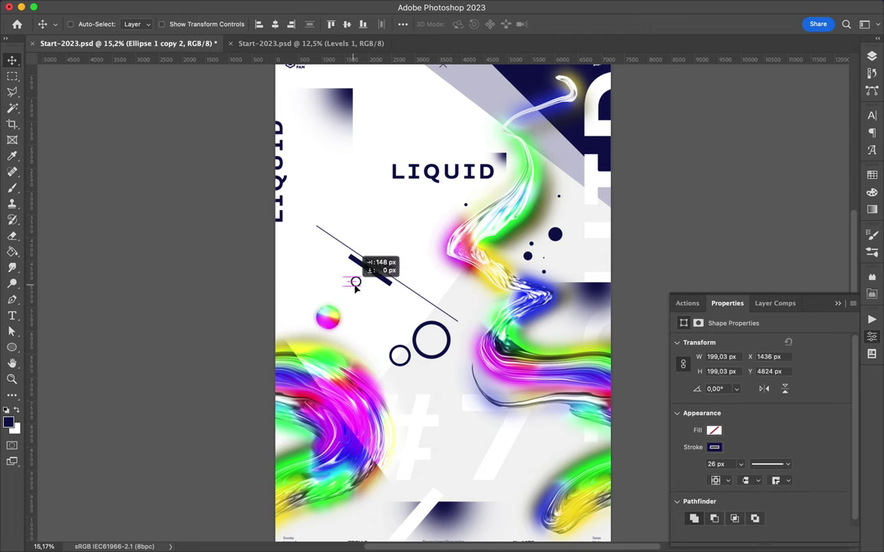
drag(355, 282, 440, 380)
key(super+minus)
key(super+z)
key(super+z)
key(super+z)
key(super+z)
key(super+z)
key(super+s)
Display the finished LIQUID poster full-frame on a black background
click(619, 10)
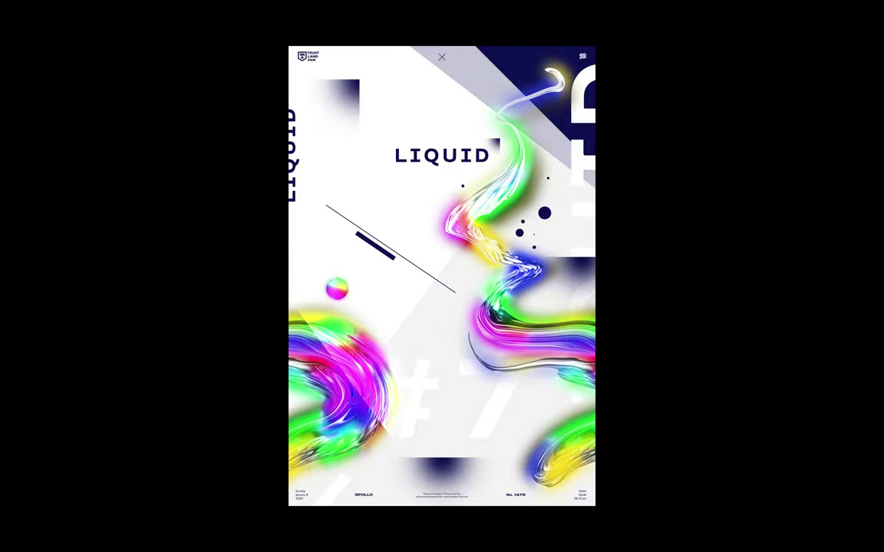